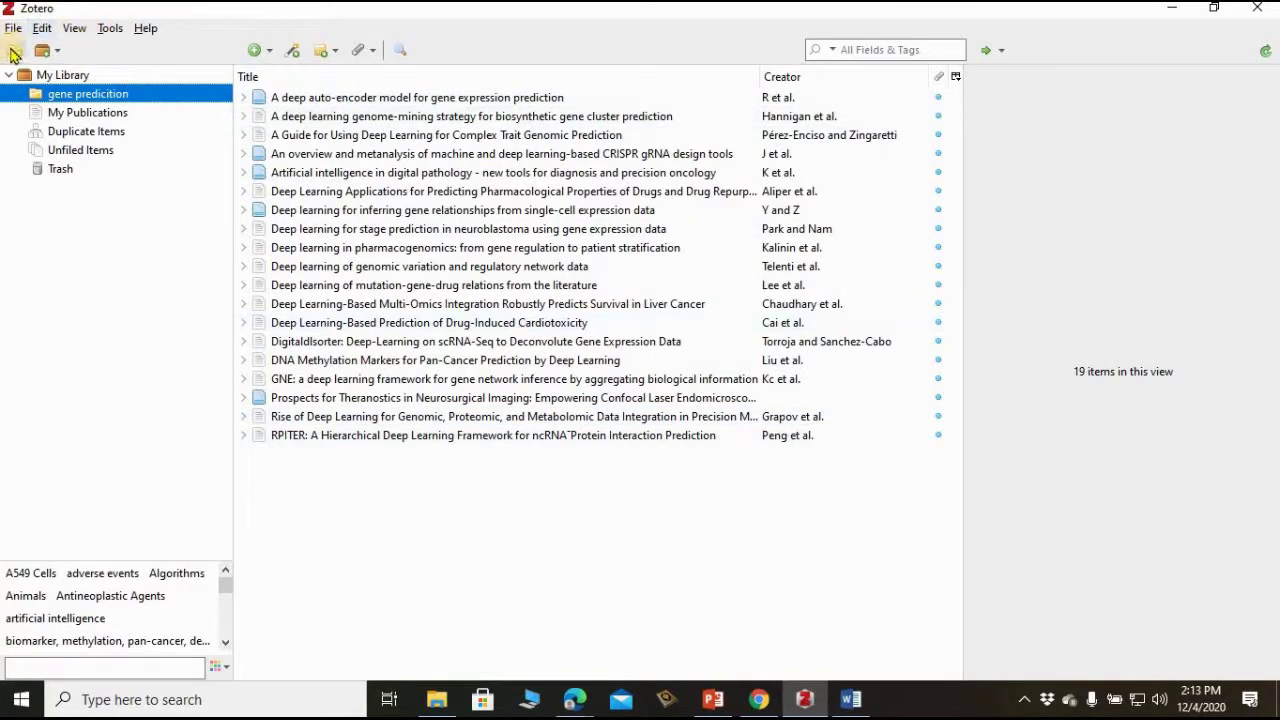
Create a new collection named "anti tumour activity" in the library
{"action": "left_click", "coordinate": [13, 51]}
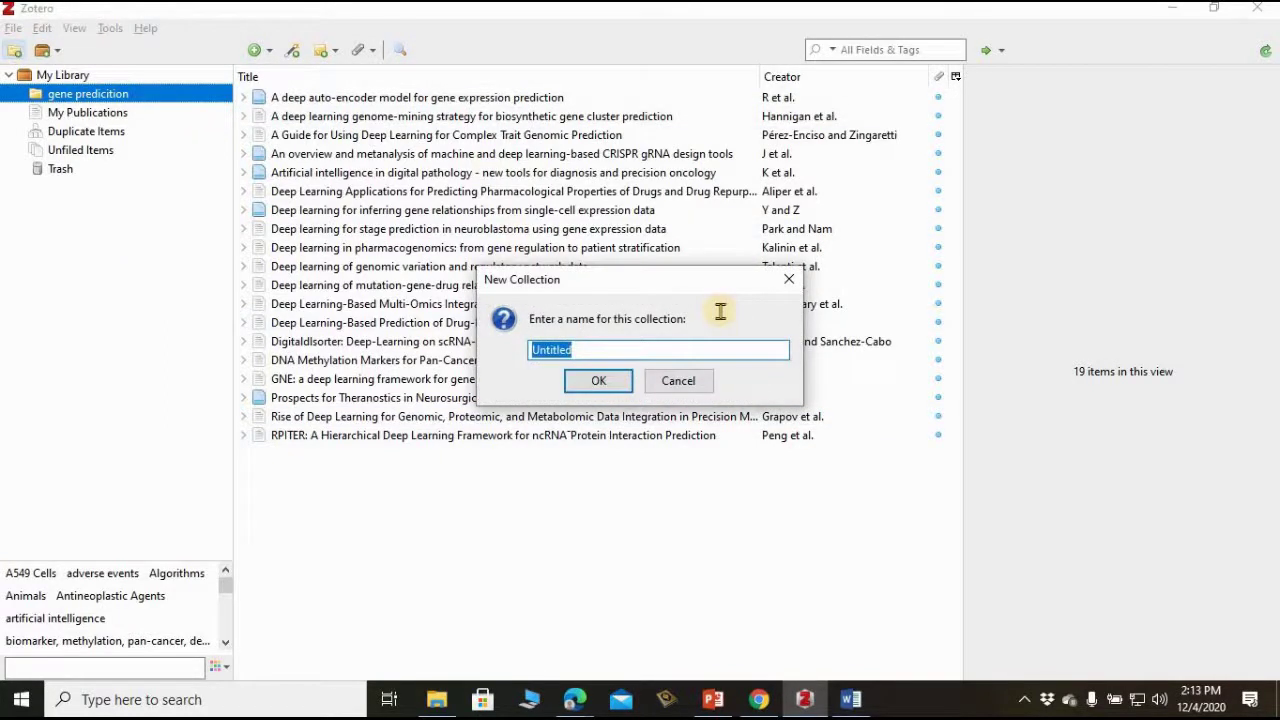
{"action": "type", "text": "a"}
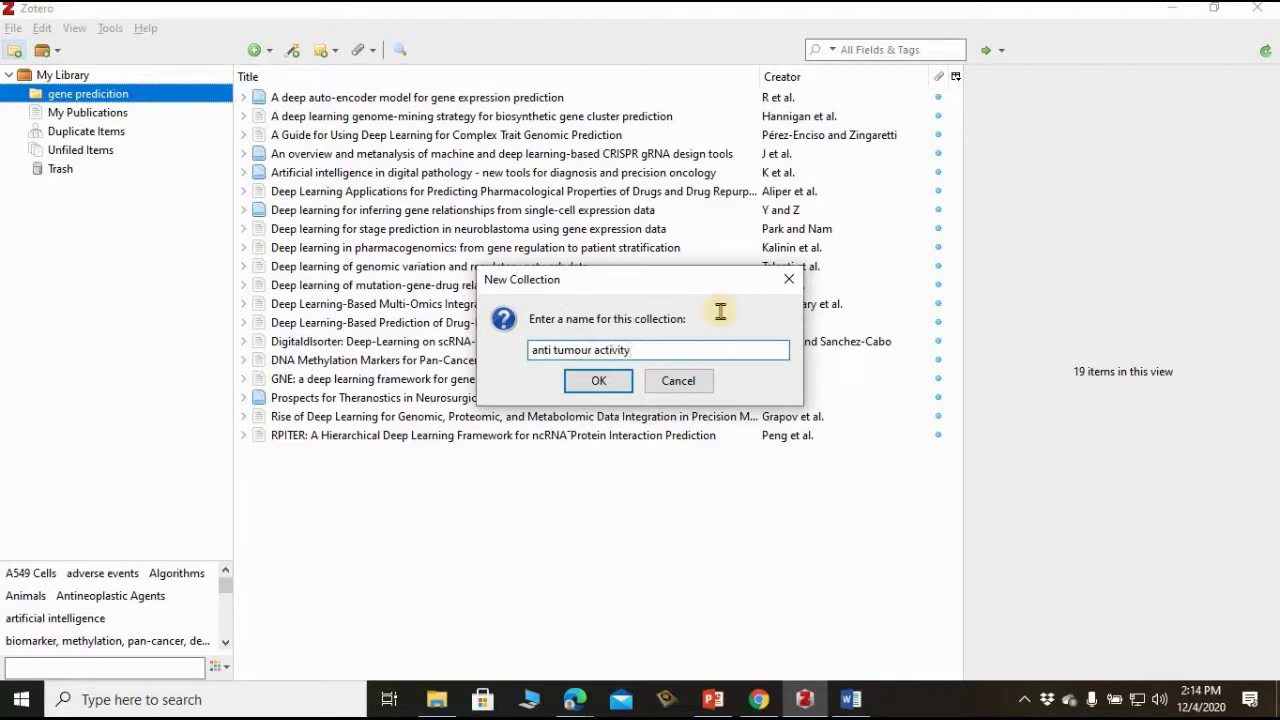
{"action": "type", "text": "nti tumour activity"}
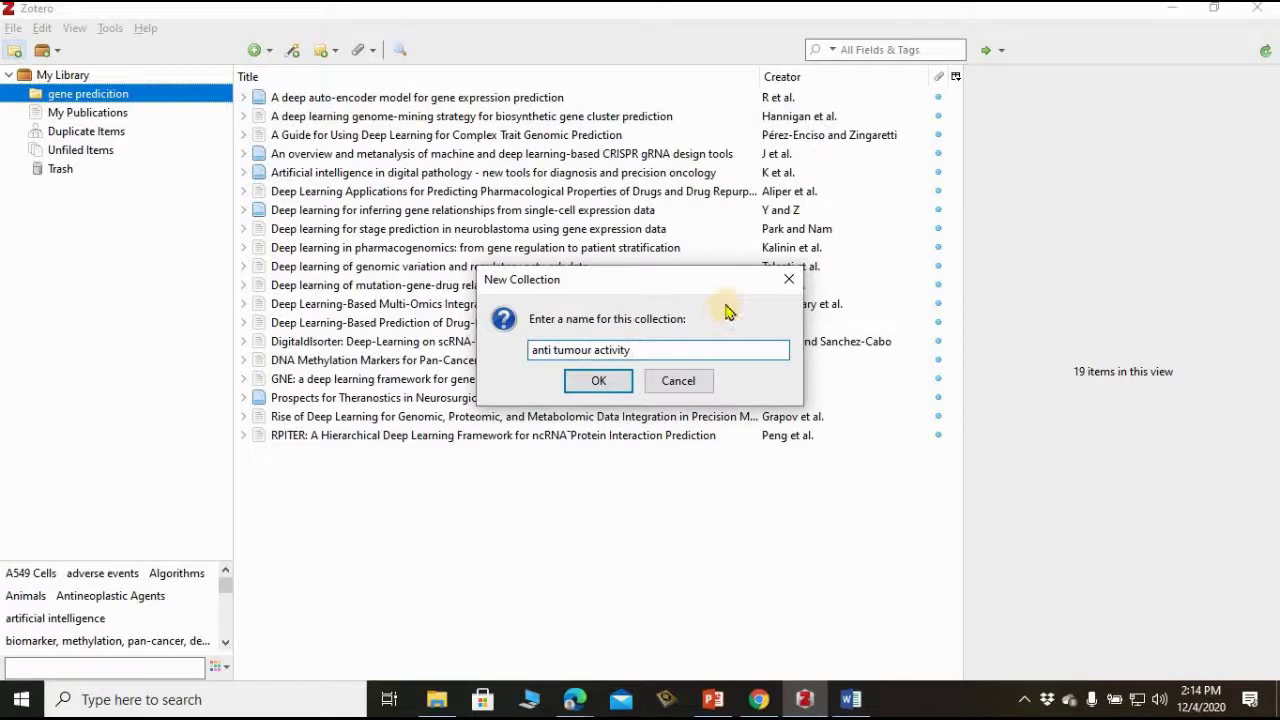
{"action": "left_click", "coordinate": [607, 382]}
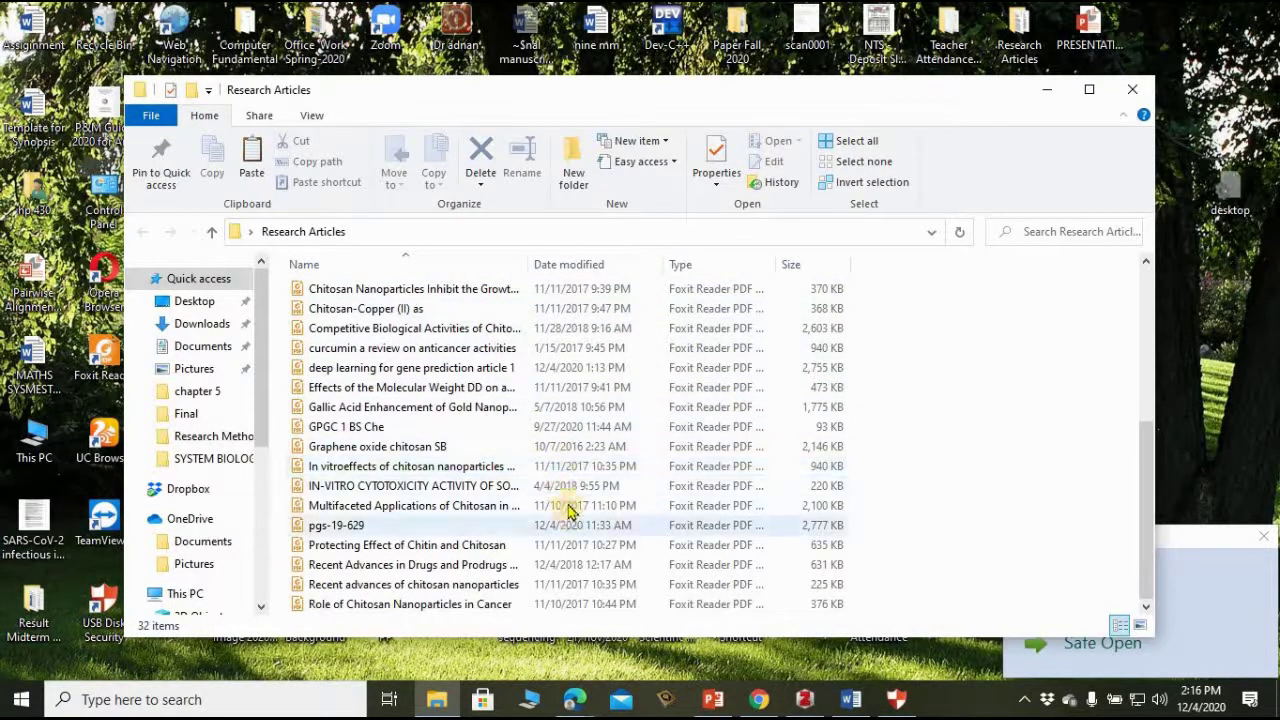
Add all the PDFs from the Research Articles folder to the "anti tumour activity" collection in Zotero
{"action": "scroll", "coordinate": [565, 495], "scroll_direction": "up", "scroll_amount": 5}
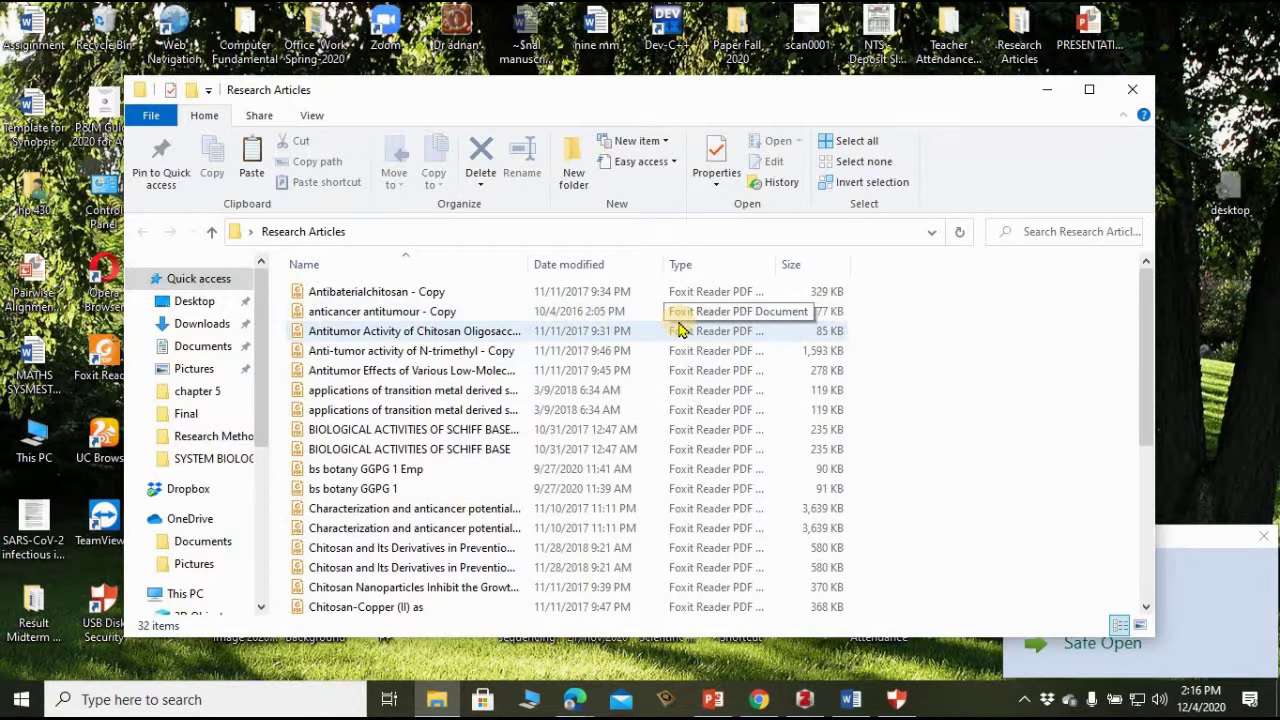
{"action": "key", "text": "ctrl+a"}
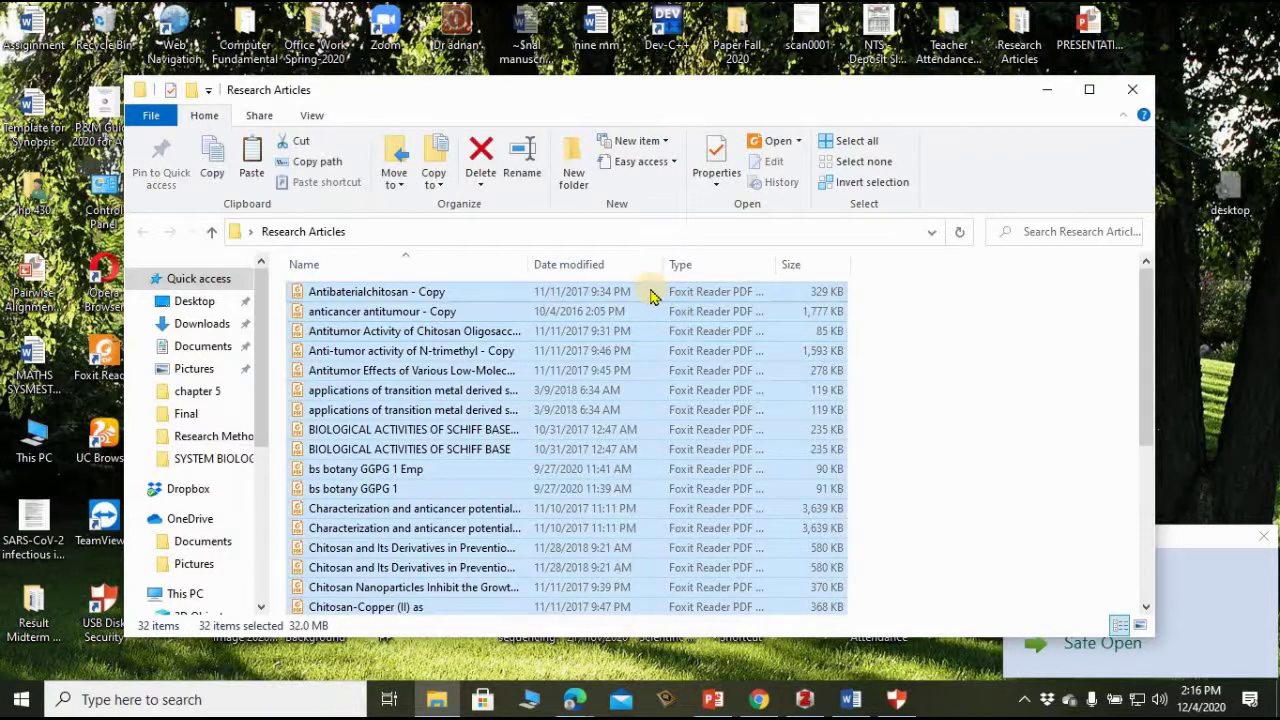
{"action": "left_click_drag", "start_coordinate": [650, 295], "coordinate": [587, 288]}
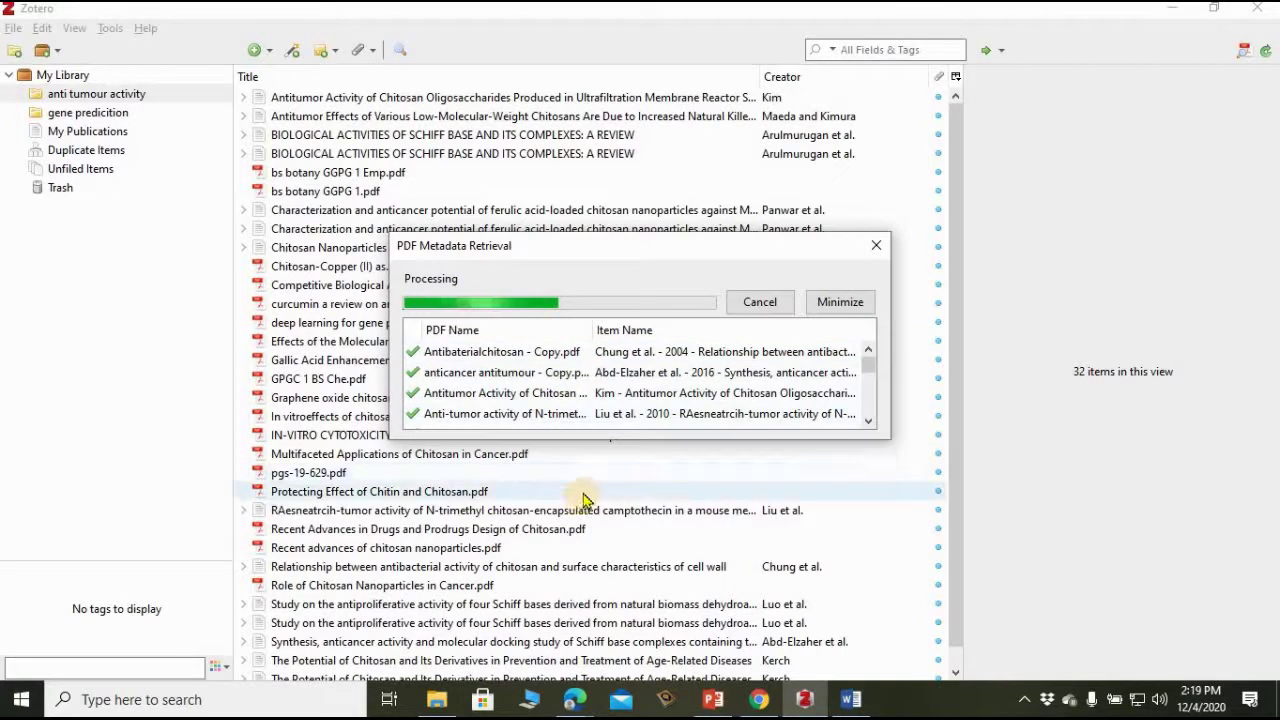
Examine the title, author, abstract and remaining metadata fields of the article "Antitumor Activity of Chitosan Oligosaccharides Produced in Ultrafiltration Membrane Reactor System"
{"action": "left_click", "coordinate": [610, 103]}
{"action": "left_click", "coordinate": [1083, 142]}
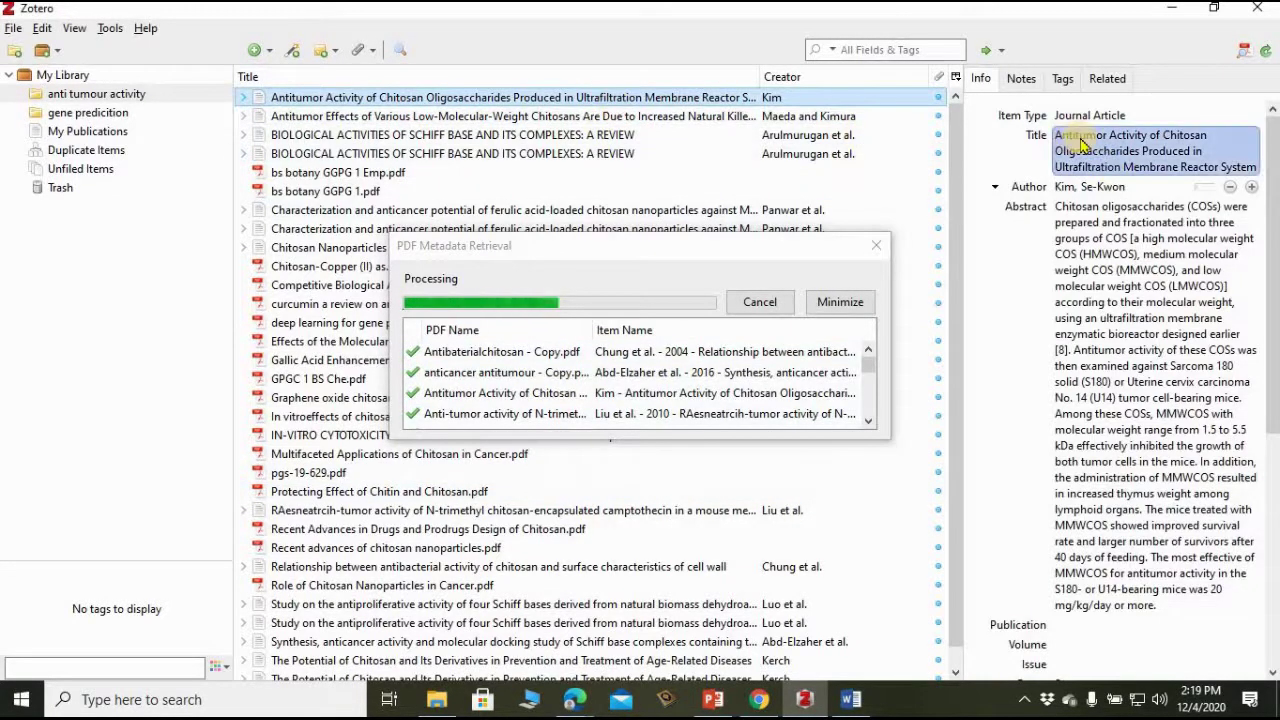
{"action": "left_click", "coordinate": [1100, 186]}
{"action": "left_click", "coordinate": [1108, 222]}
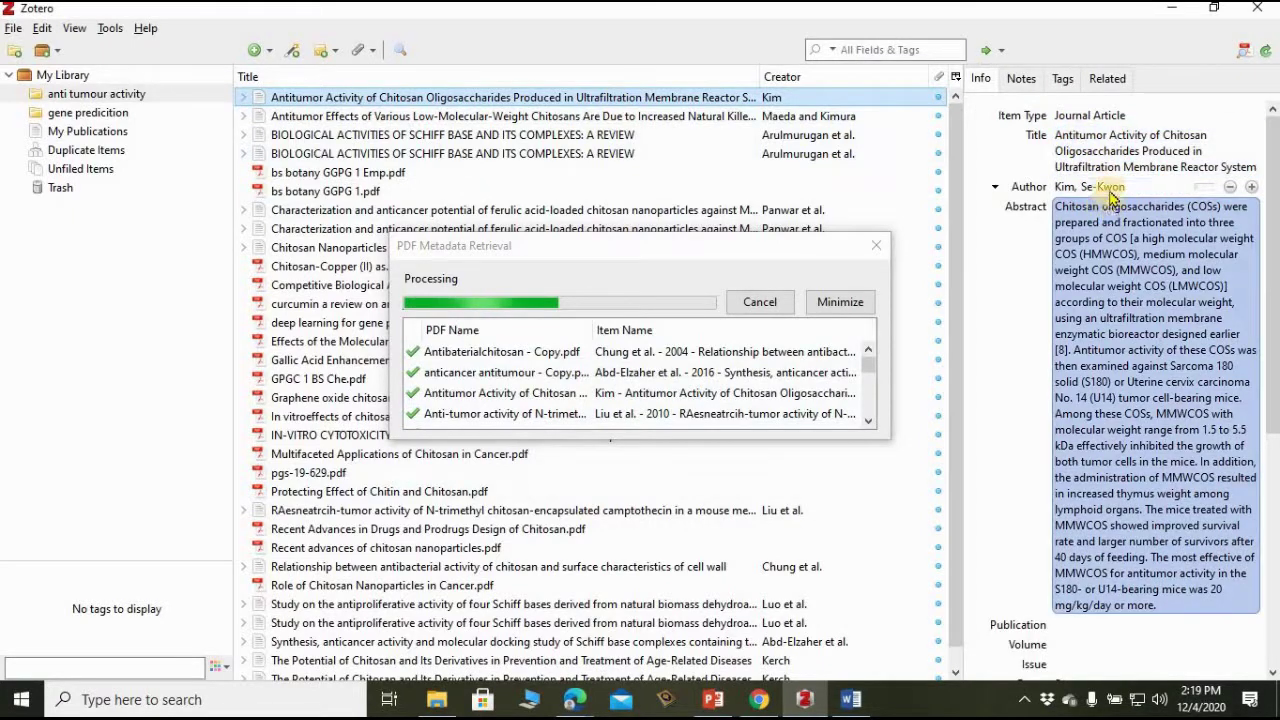
{"action": "left_click", "coordinate": [1100, 186]}
{"action": "left_click", "coordinate": [1113, 229]}
{"action": "key", "text": "Tab"}
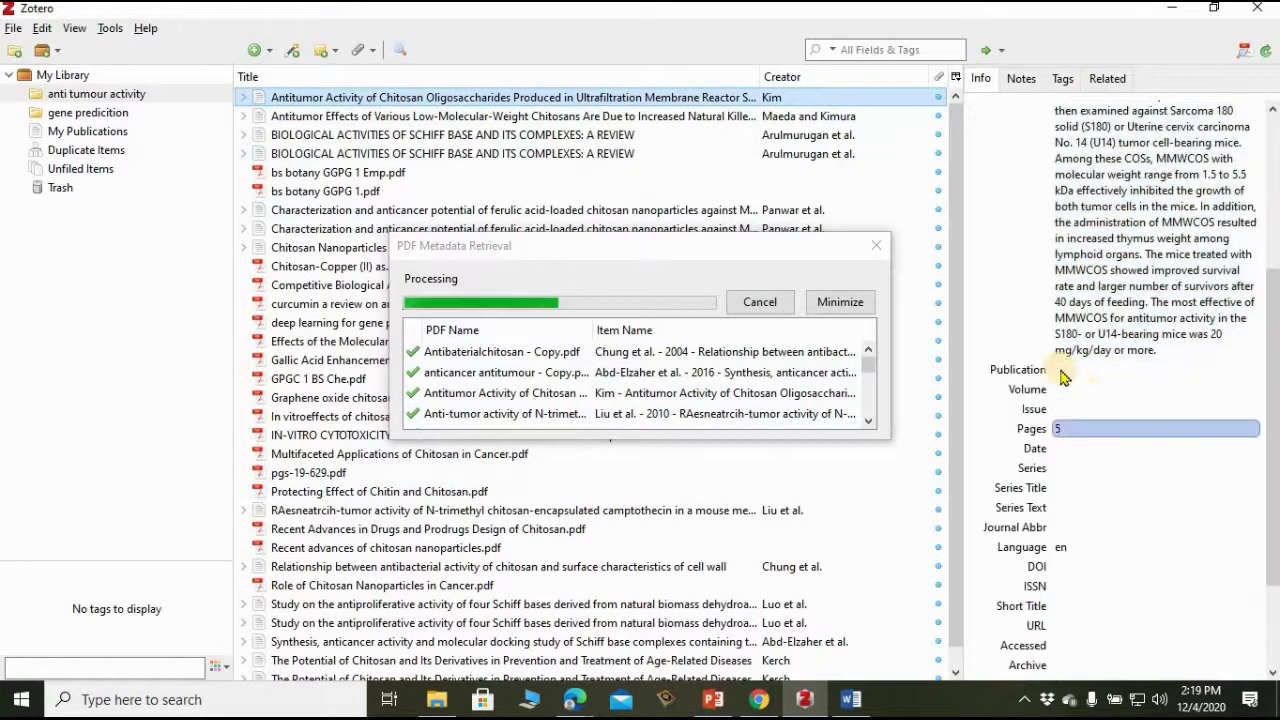
{"action": "key", "text": "Tab"}
{"action": "scroll", "coordinate": [1105, 532], "scroll_direction": "down", "scroll_amount": 2}
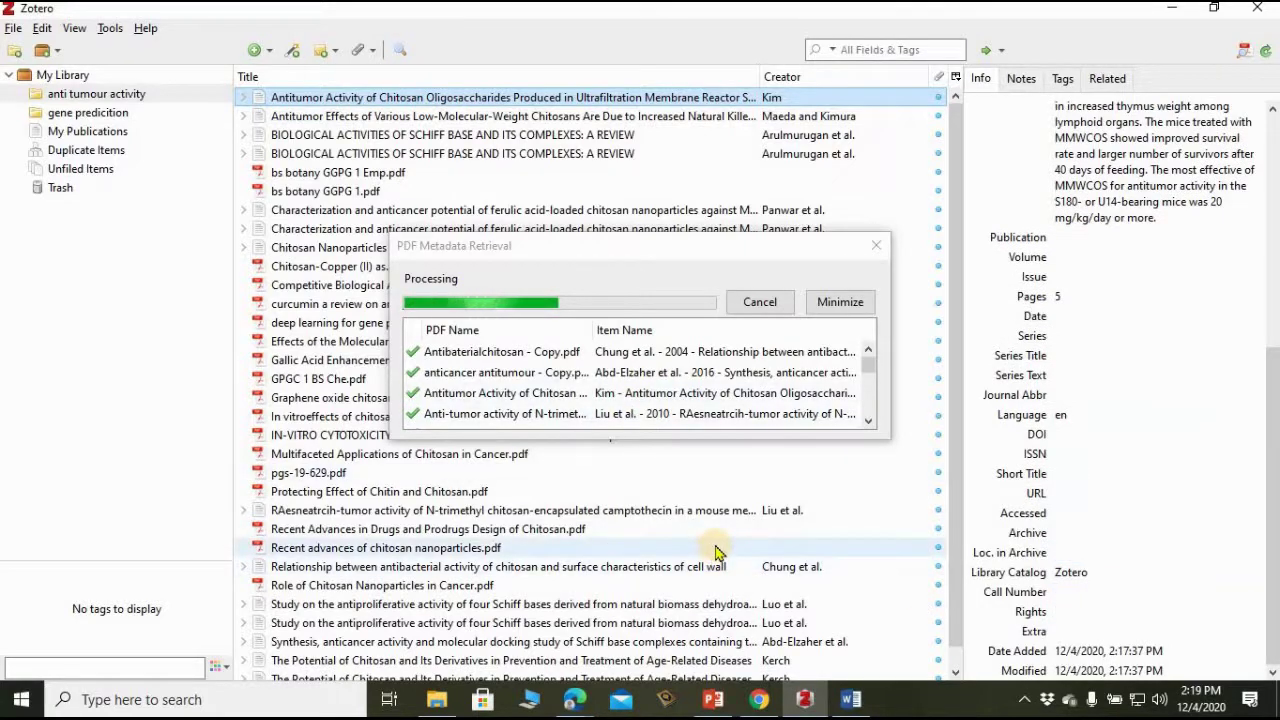
Retrieve the metadata for the file "Multifaceted Applications of Chitosan in Cancer.pdf"
{"action": "left_click", "coordinate": [323, 458]}
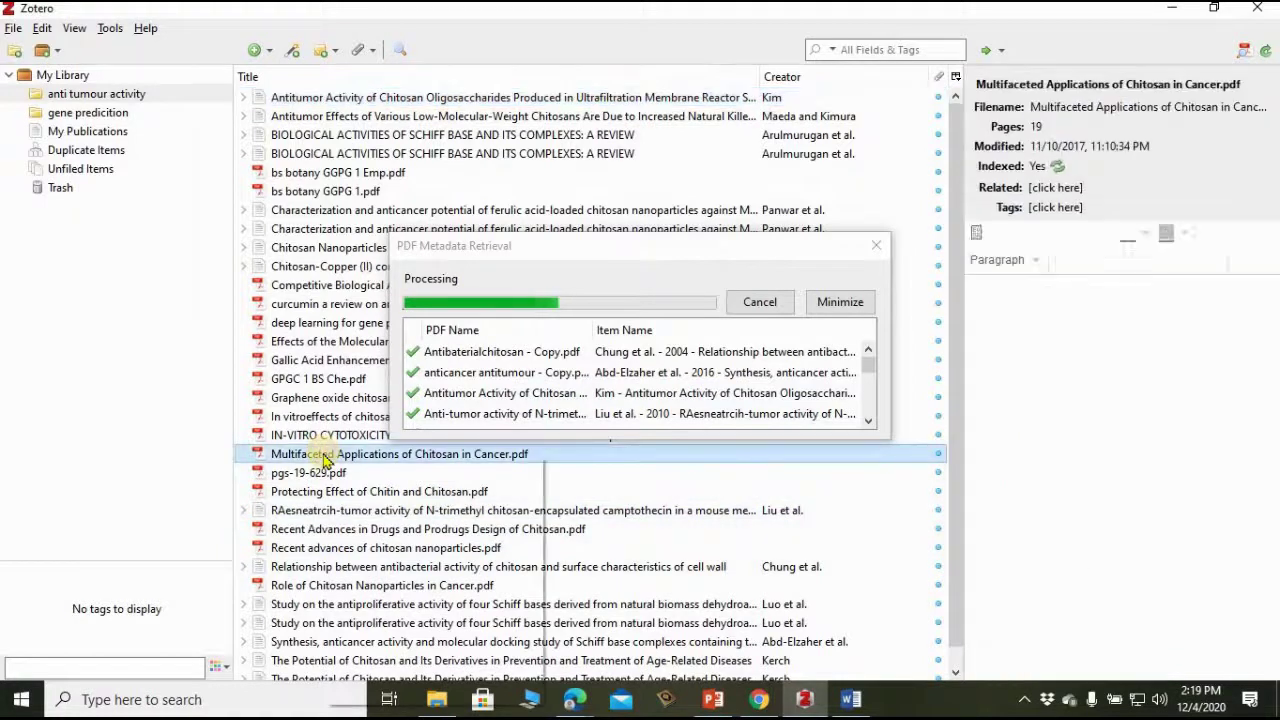
{"action": "right_click", "coordinate": [324, 459]}
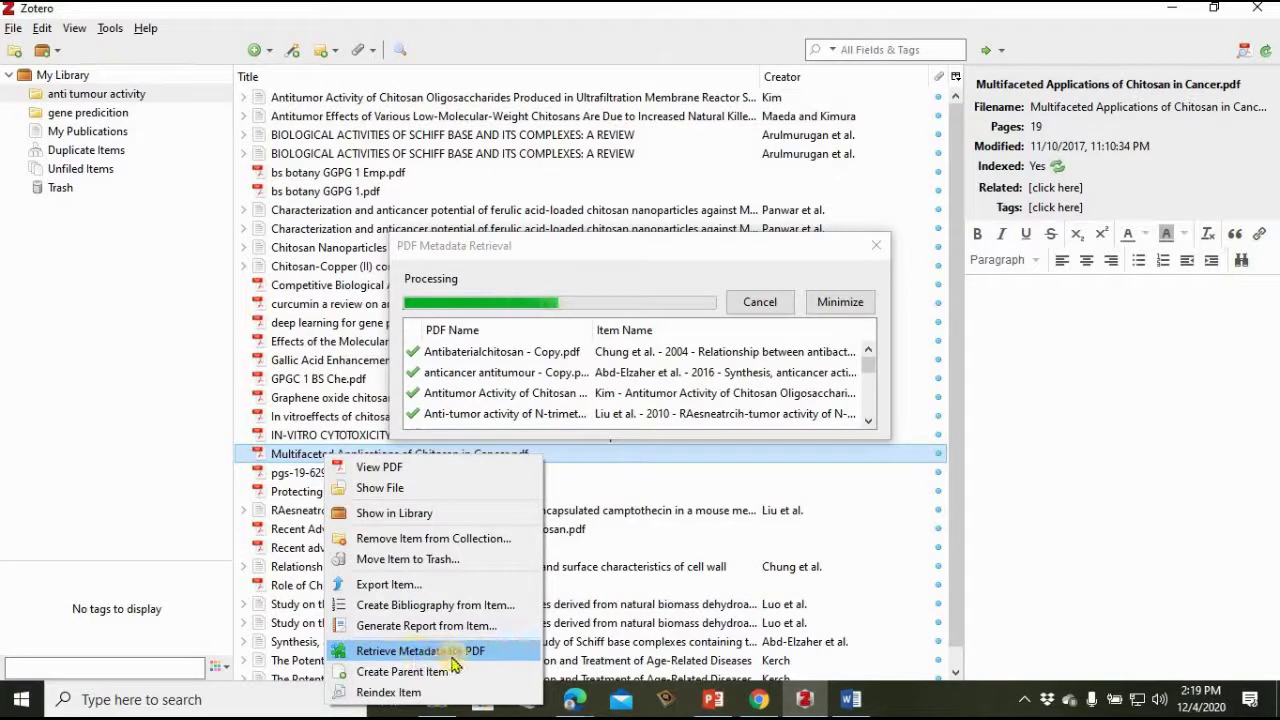
{"action": "left_click", "coordinate": [400, 651]}
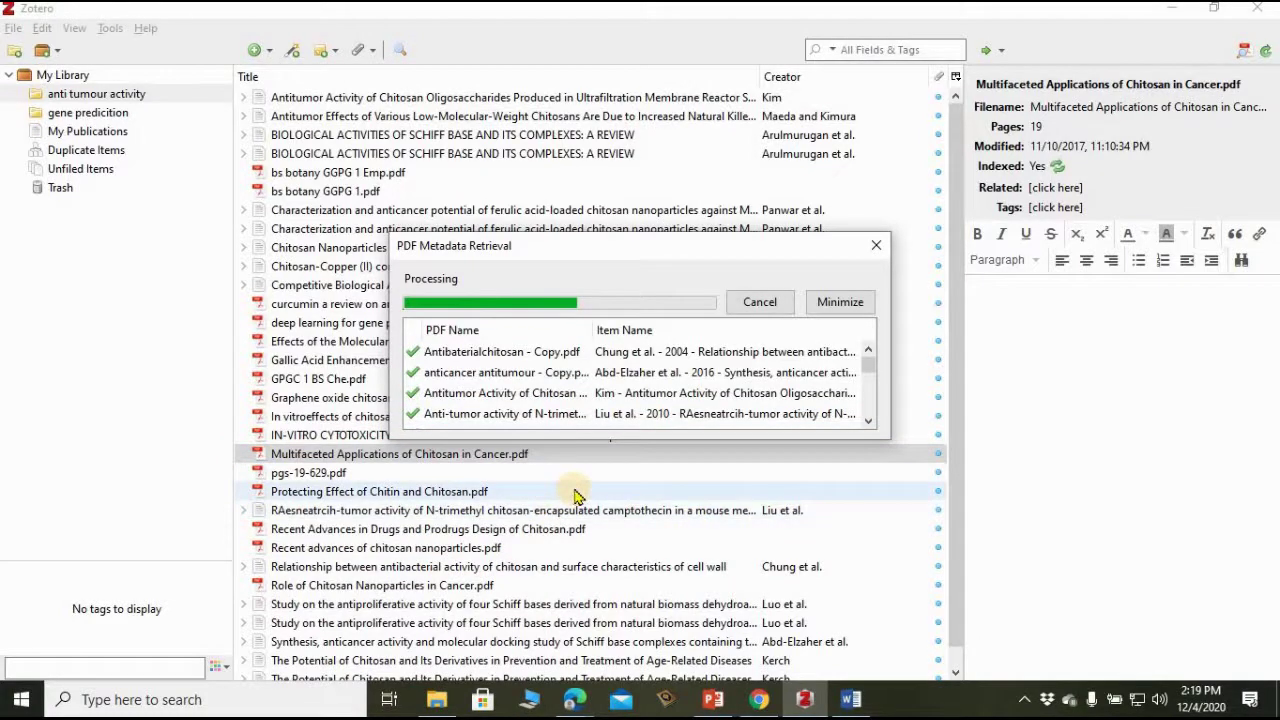
{"action": "scroll", "coordinate": [576, 500], "scroll_direction": "down", "scroll_amount": 1}
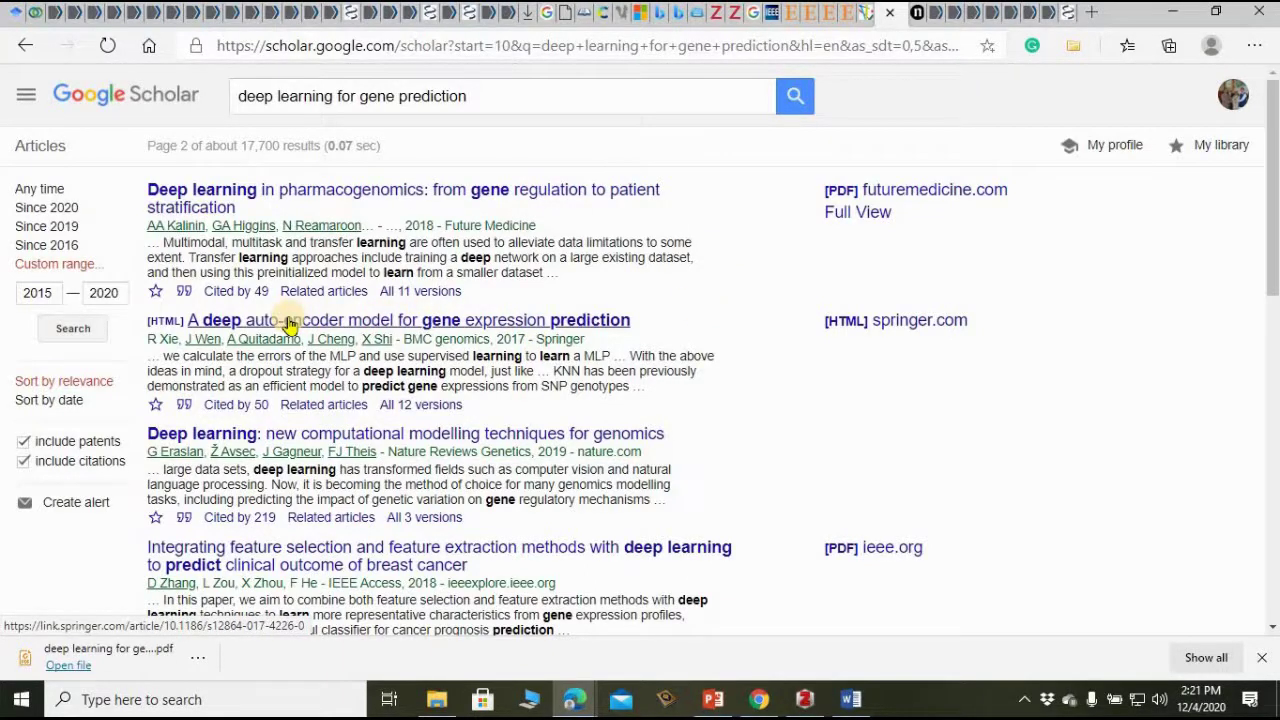
Copy the APA citation of "Deep learning in pharmacogenomics: from gene regulation to patient stratification" from the Google Scholar results
{"action": "left_click", "coordinate": [184, 293]}
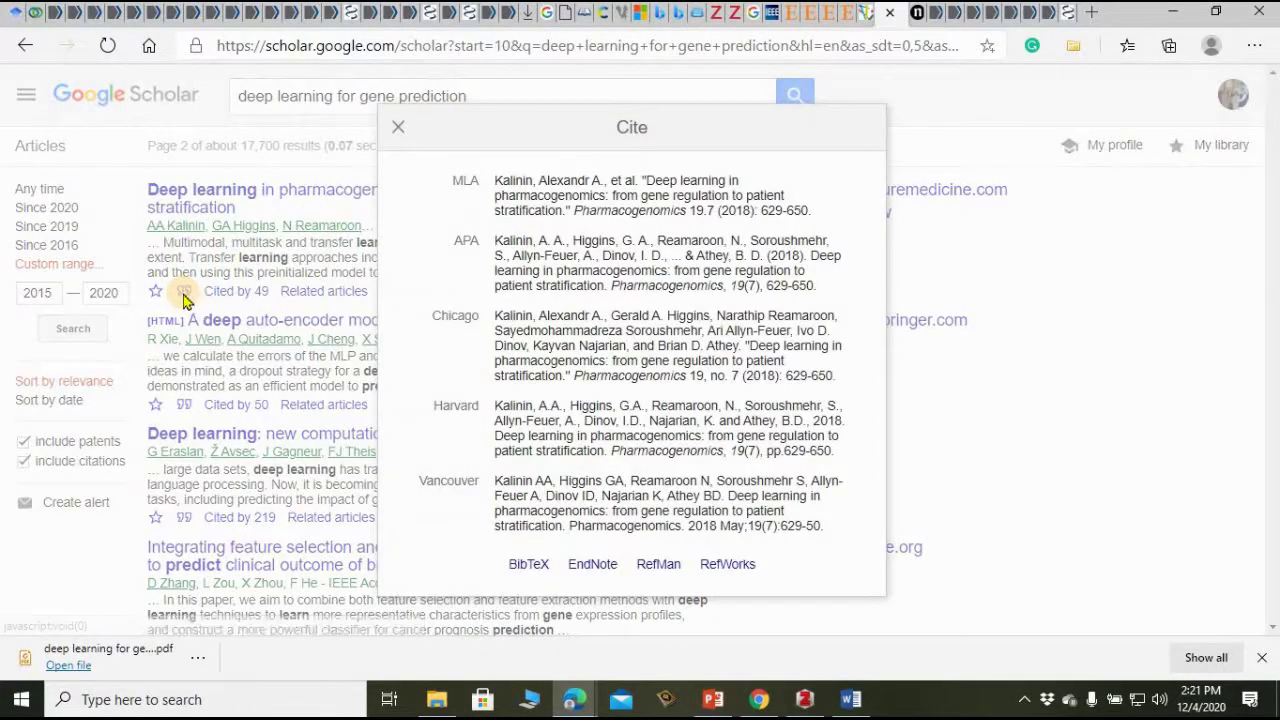
{"action": "double_click", "coordinate": [648, 130]}
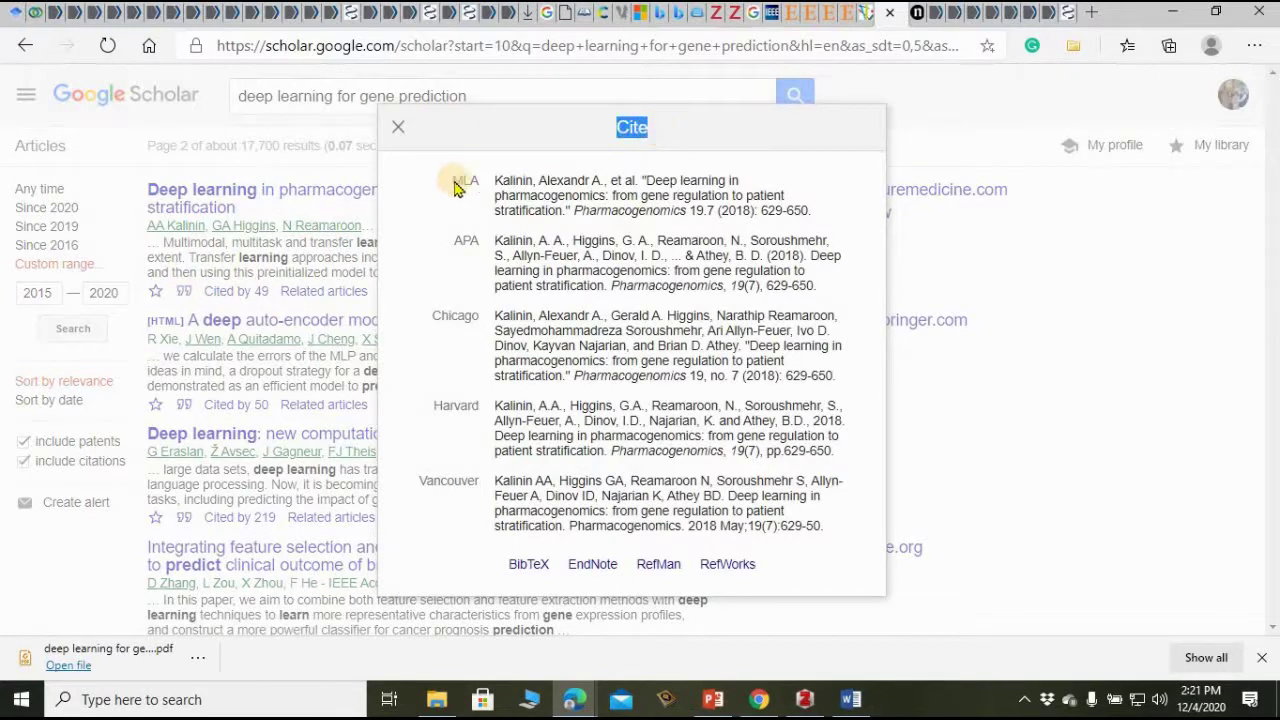
{"action": "left_click", "coordinate": [455, 187]}
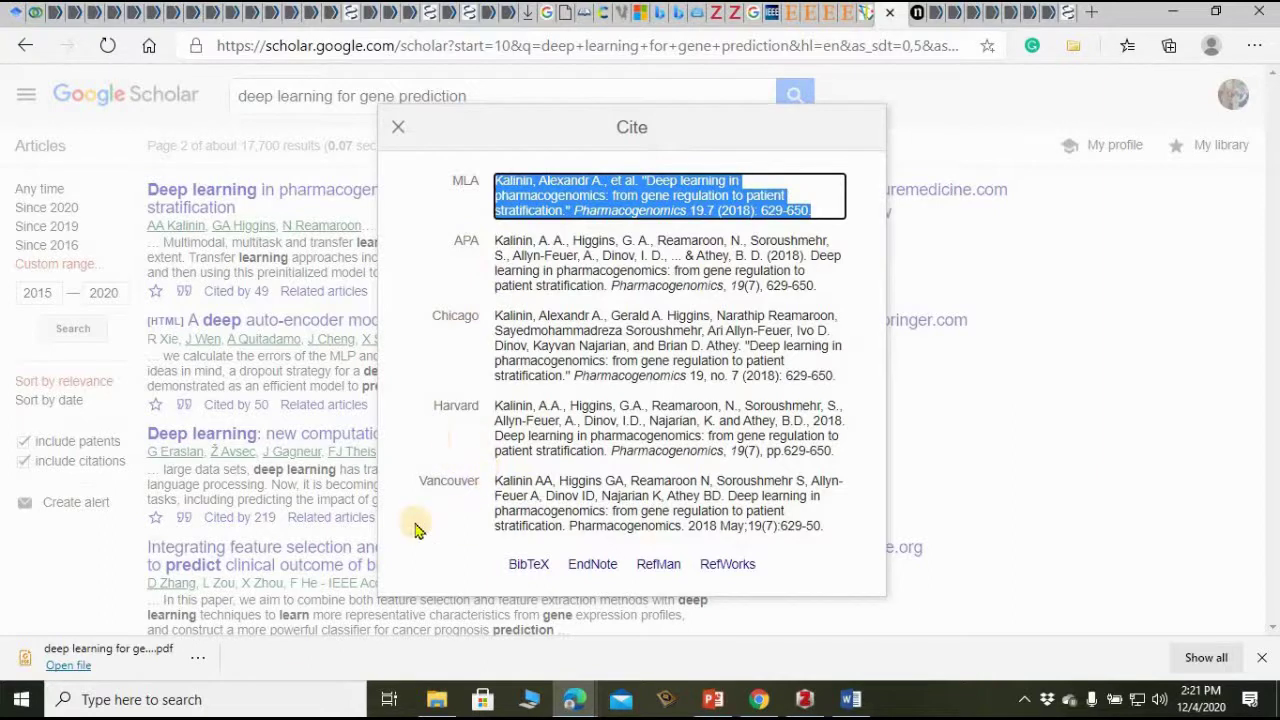
{"action": "left_click", "coordinate": [496, 242]}
{"action": "key", "text": "ctrl+c"}
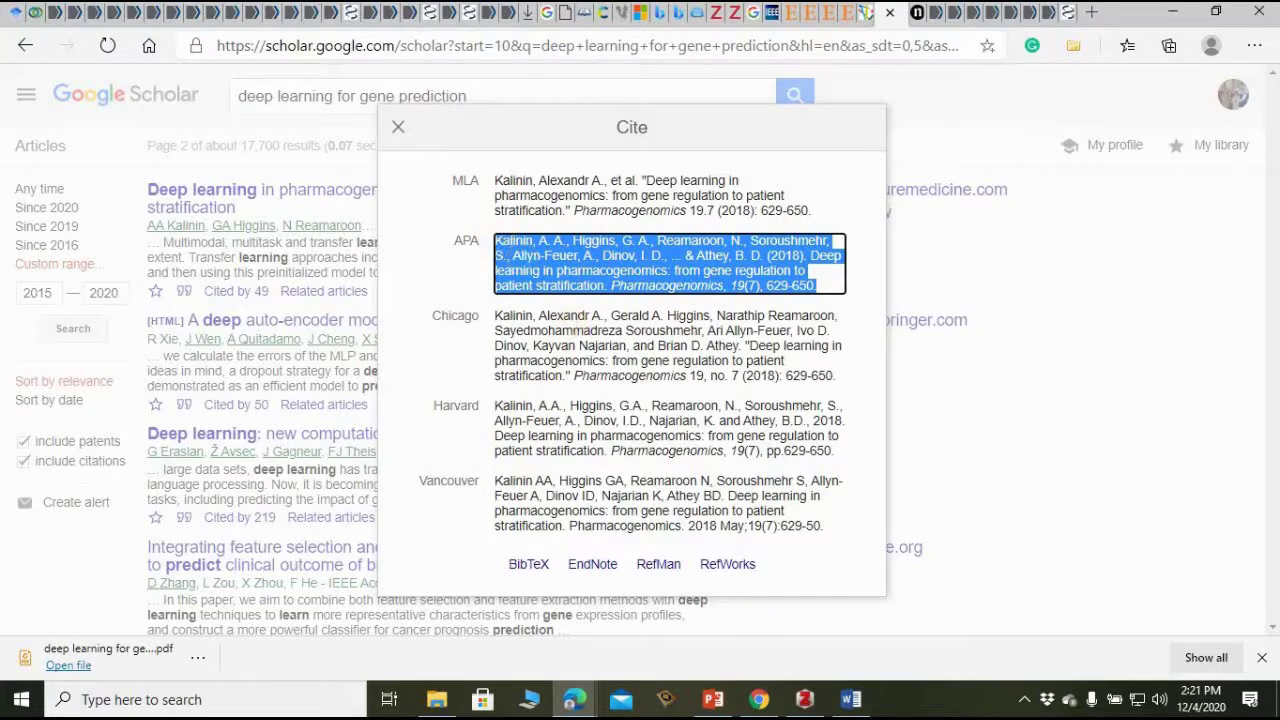
Switch to the Word document and paste the copied APA citation below the last entry of the reference list
{"action": "left_click", "coordinate": [851, 699]}
{"action": "scroll", "coordinate": [618, 514], "scroll_direction": "down", "scroll_amount": 5}
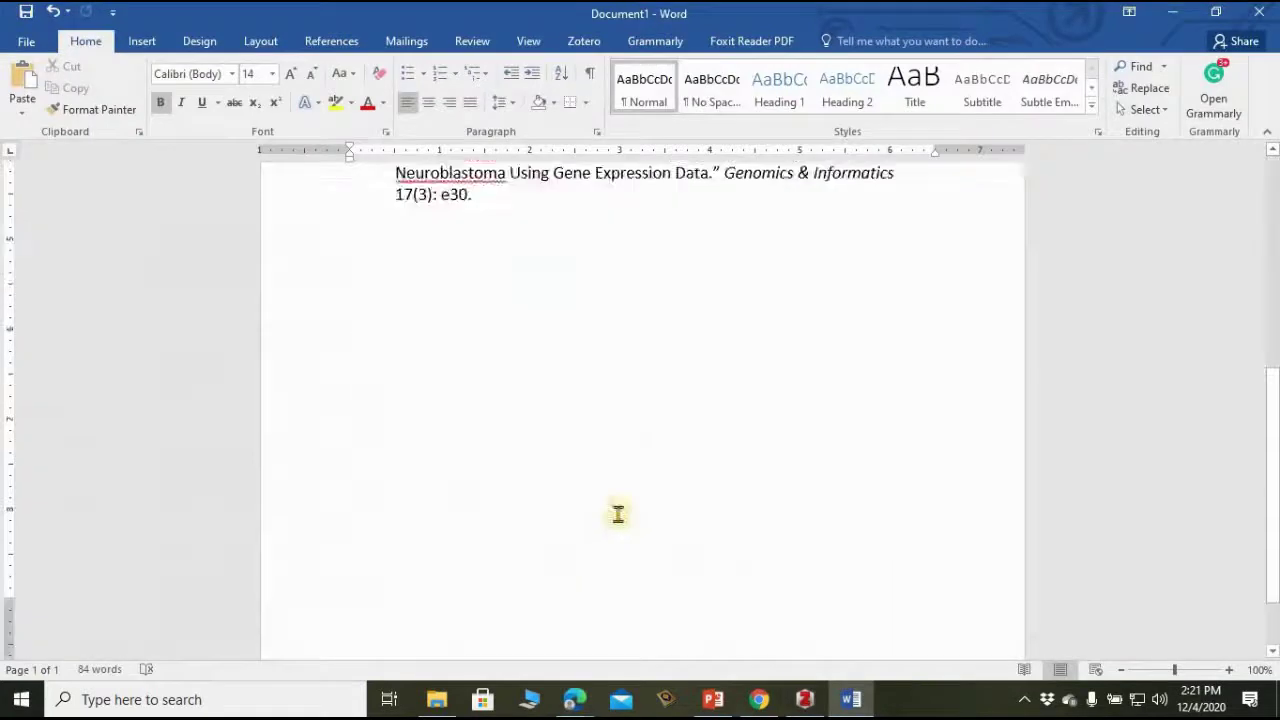
{"action": "scroll", "coordinate": [600, 420], "scroll_direction": "down", "scroll_amount": 3}
{"action": "scroll", "coordinate": [577, 314], "scroll_direction": "up", "scroll_amount": 10}
{"action": "scroll", "coordinate": [449, 571], "scroll_direction": "down", "scroll_amount": 5}
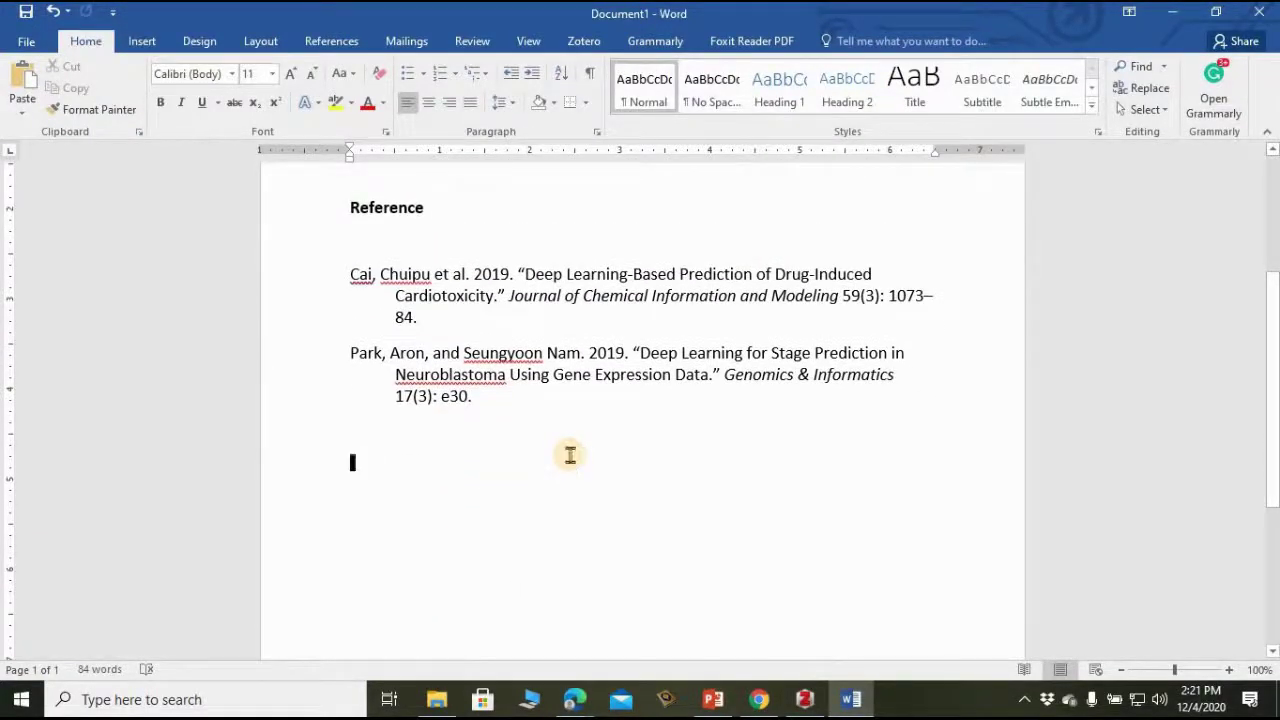
{"action": "key", "text": "ctrl+v"}
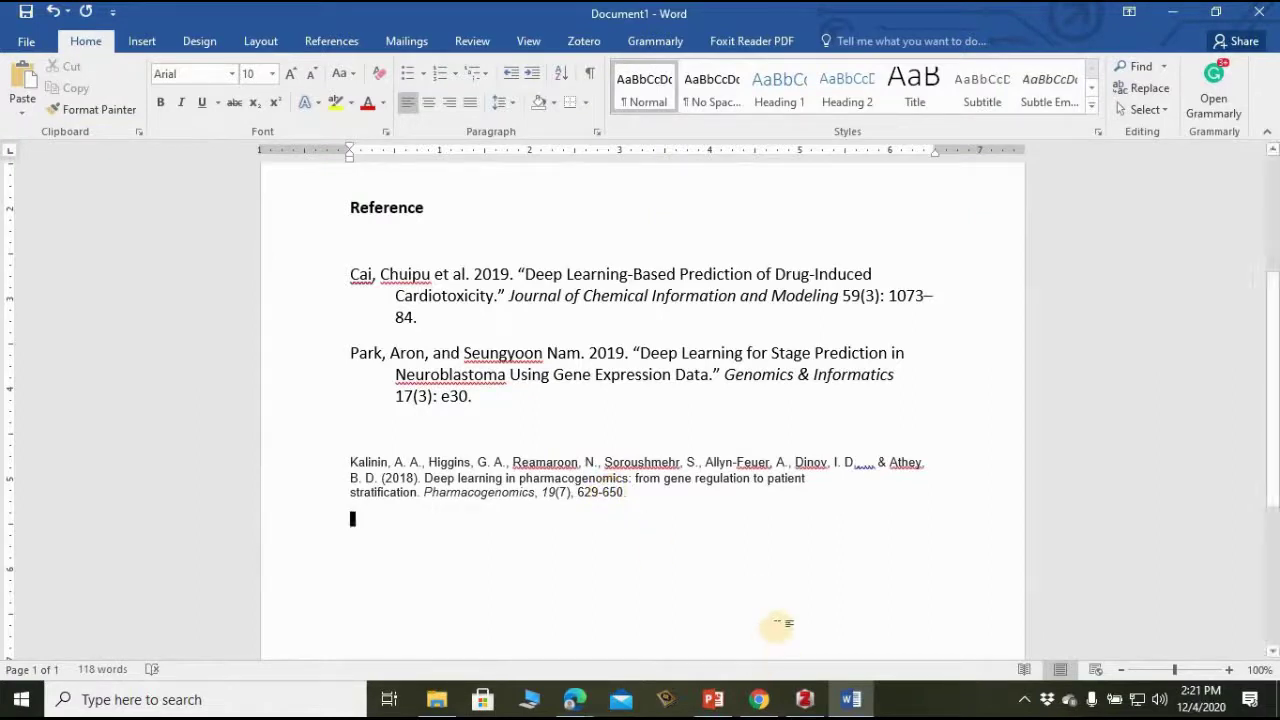
Review the document's in-text citations against its reference list, and check the progress of the PDF metadata retrieval in Zotero
{"action": "double_click", "coordinate": [367, 458]}
{"action": "scroll", "coordinate": [766, 394], "scroll_direction": "up", "scroll_amount": 4}
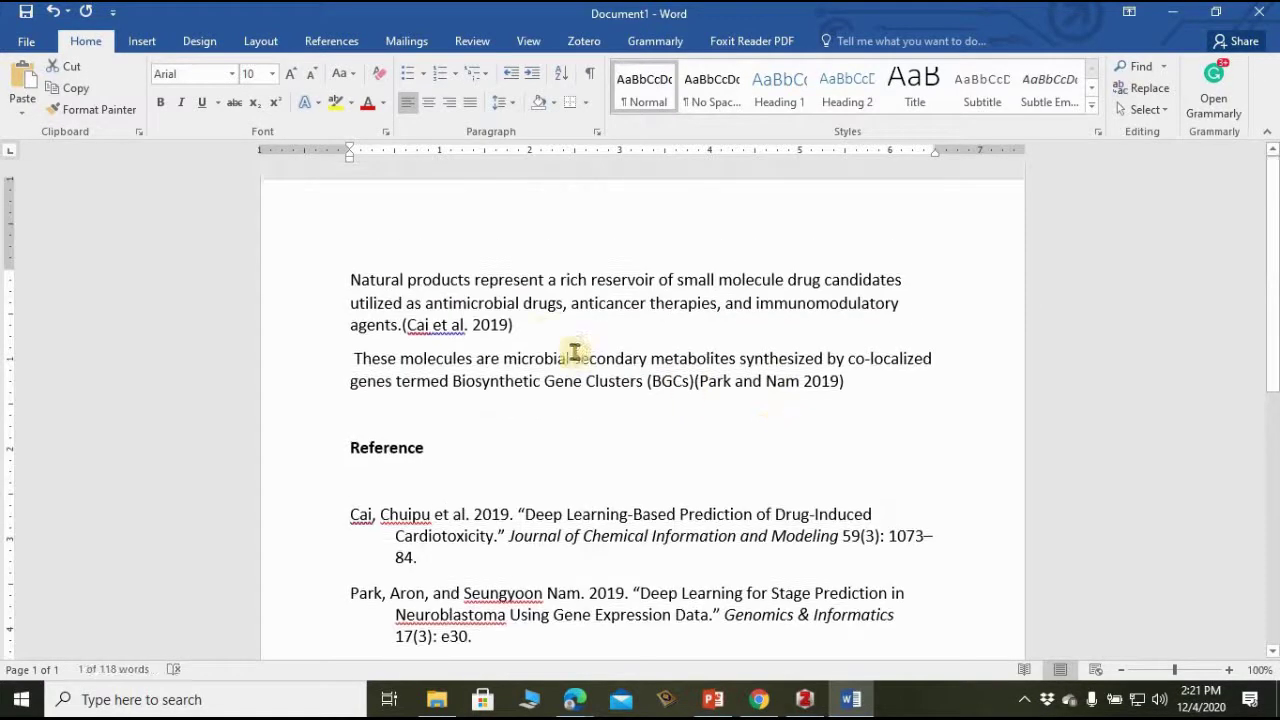
{"action": "left_click", "coordinate": [546, 329]}
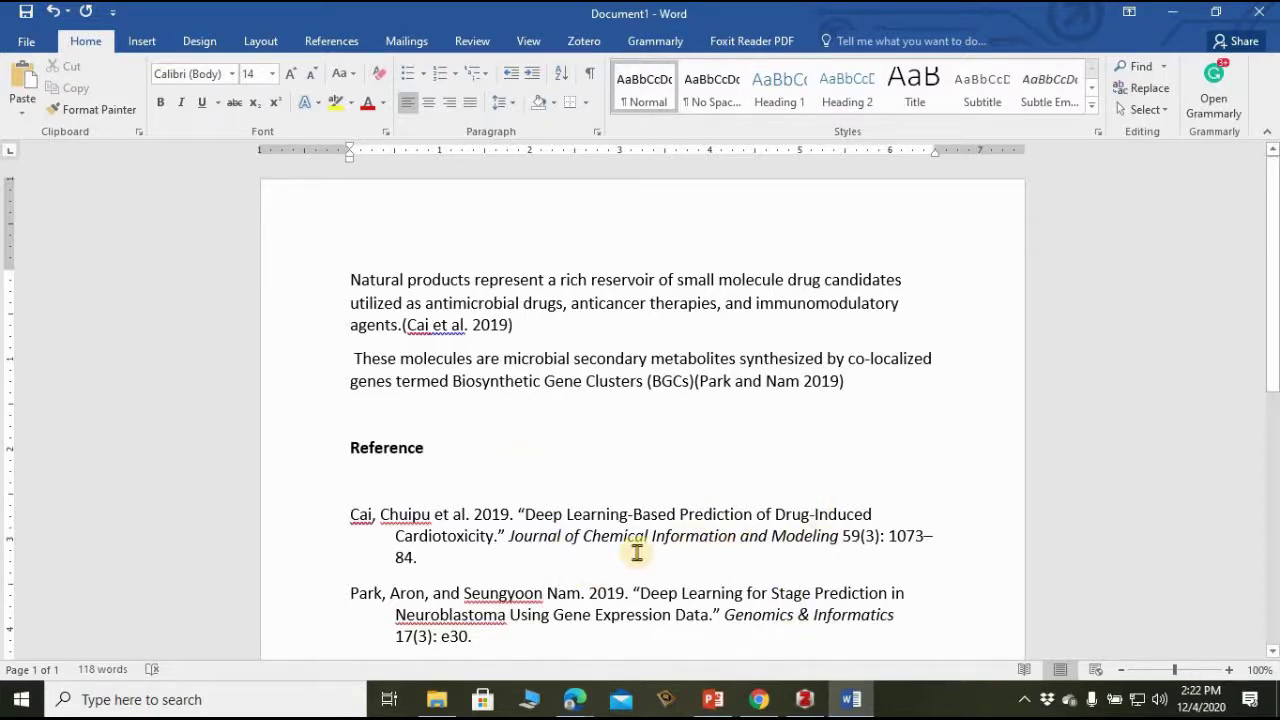
{"action": "scroll", "coordinate": [634, 551], "scroll_direction": "down", "scroll_amount": 4}
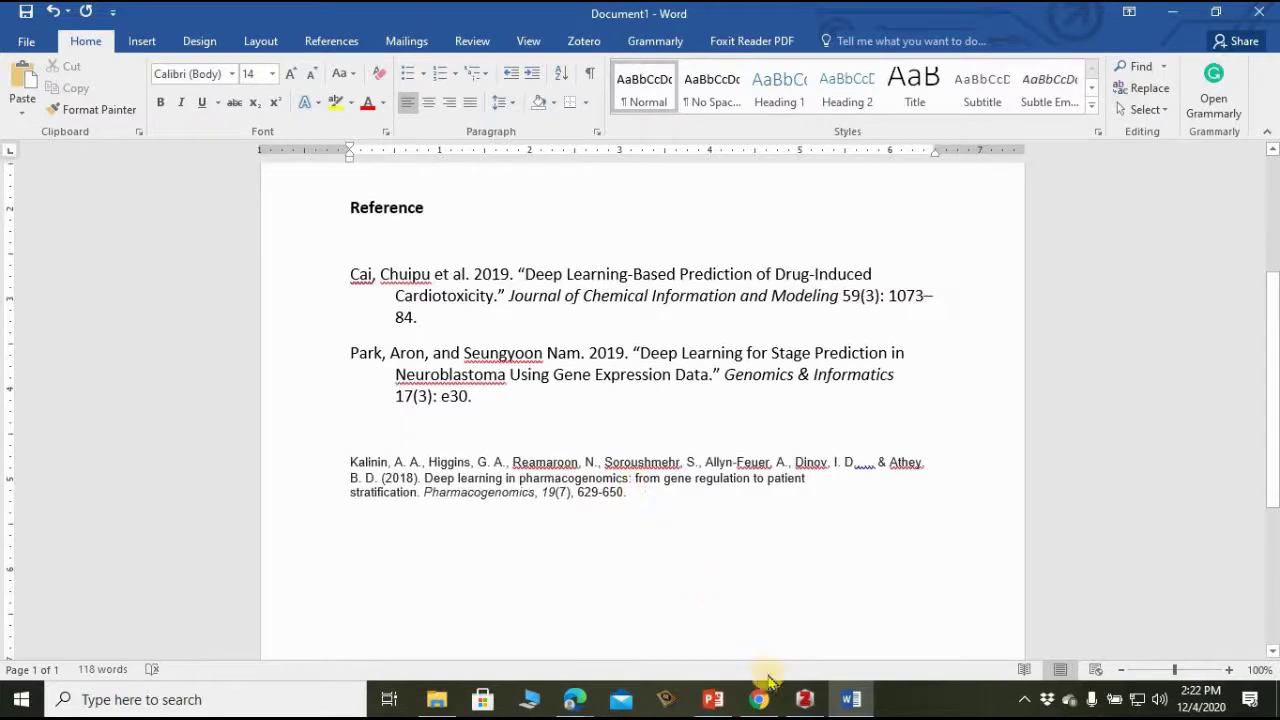
{"action": "left_click", "coordinate": [805, 699]}
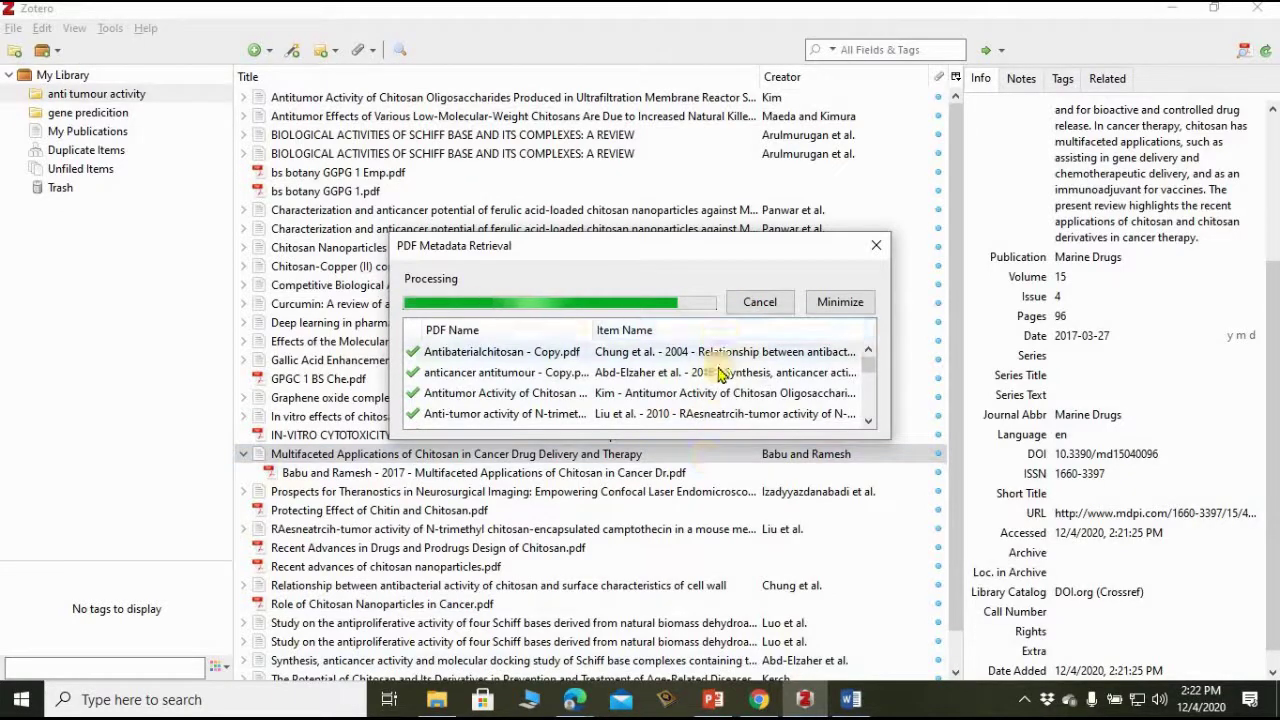
{"action": "left_click", "coordinate": [851, 699]}
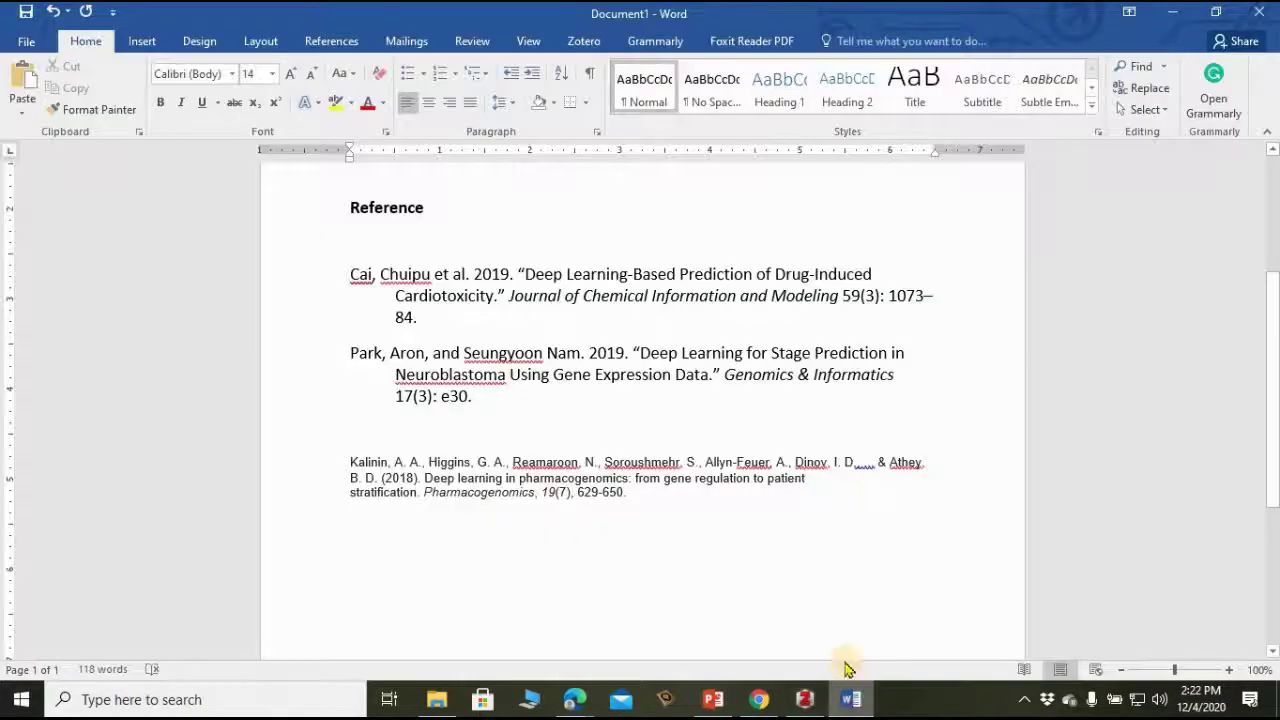
Open the PDF of "Antitumor Activity of Chitosan Oligosaccharides Produced in Ultrafiltration Membrane Reactor System" from Zotero and skim through its pages
{"action": "left_click", "coordinate": [805, 699]}
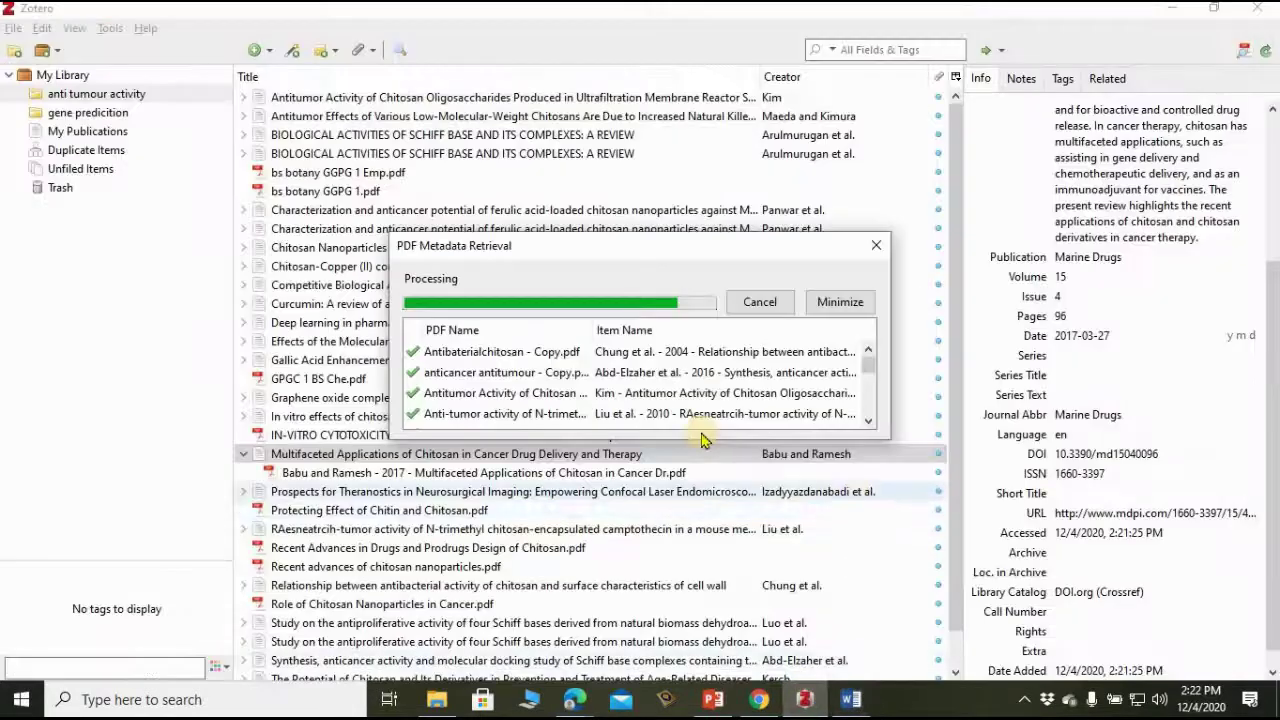
{"action": "left_click", "coordinate": [455, 99]}
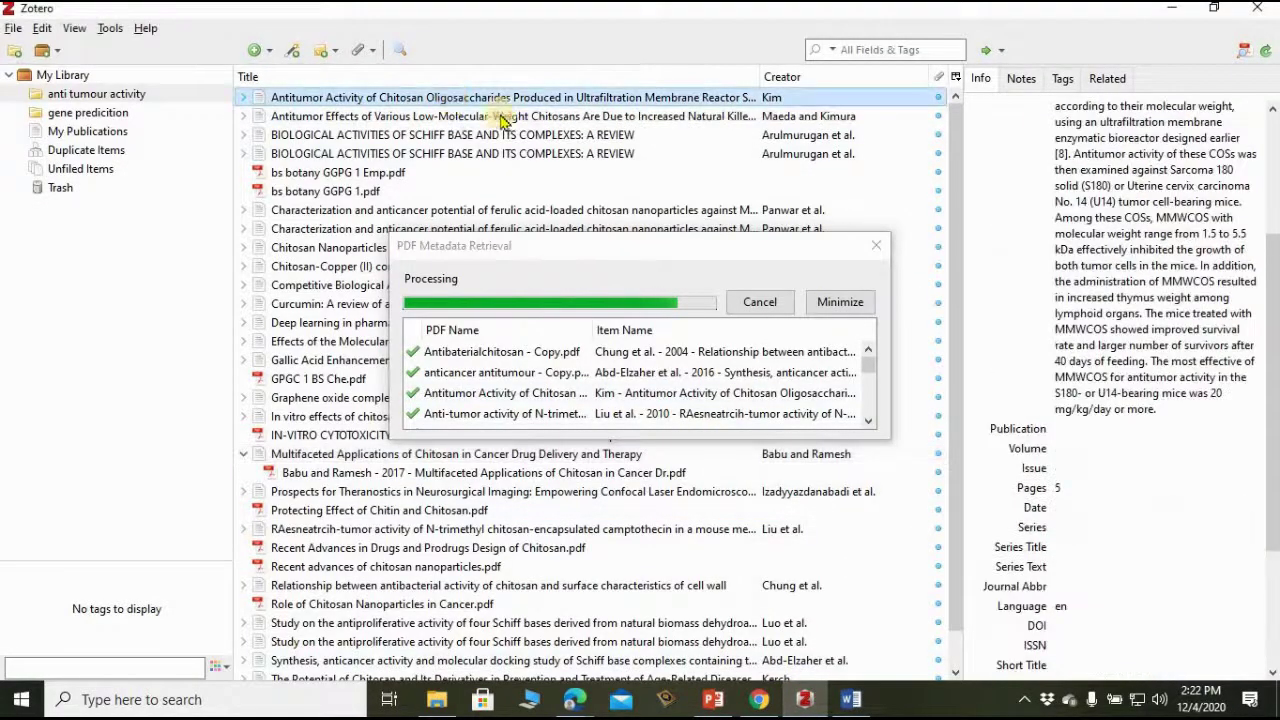
{"action": "double_click", "coordinate": [662, 100]}
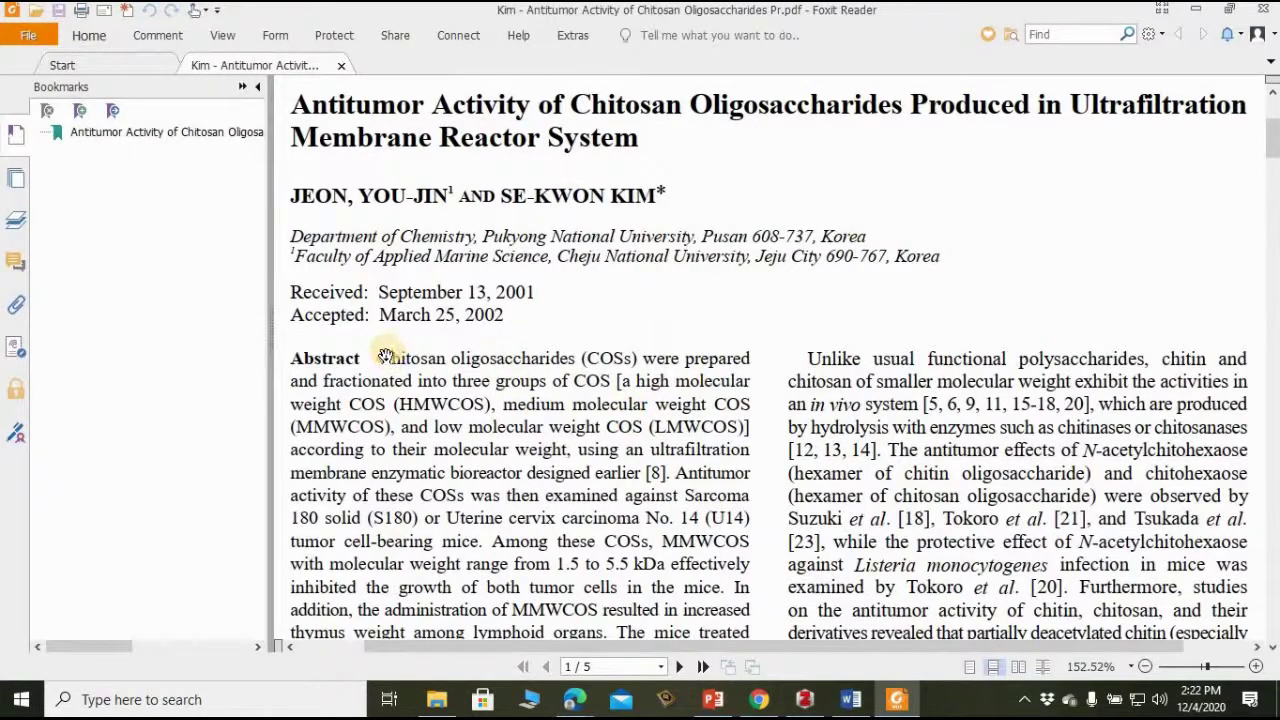
{"action": "scroll", "coordinate": [385, 355], "scroll_direction": "down", "scroll_amount": 3}
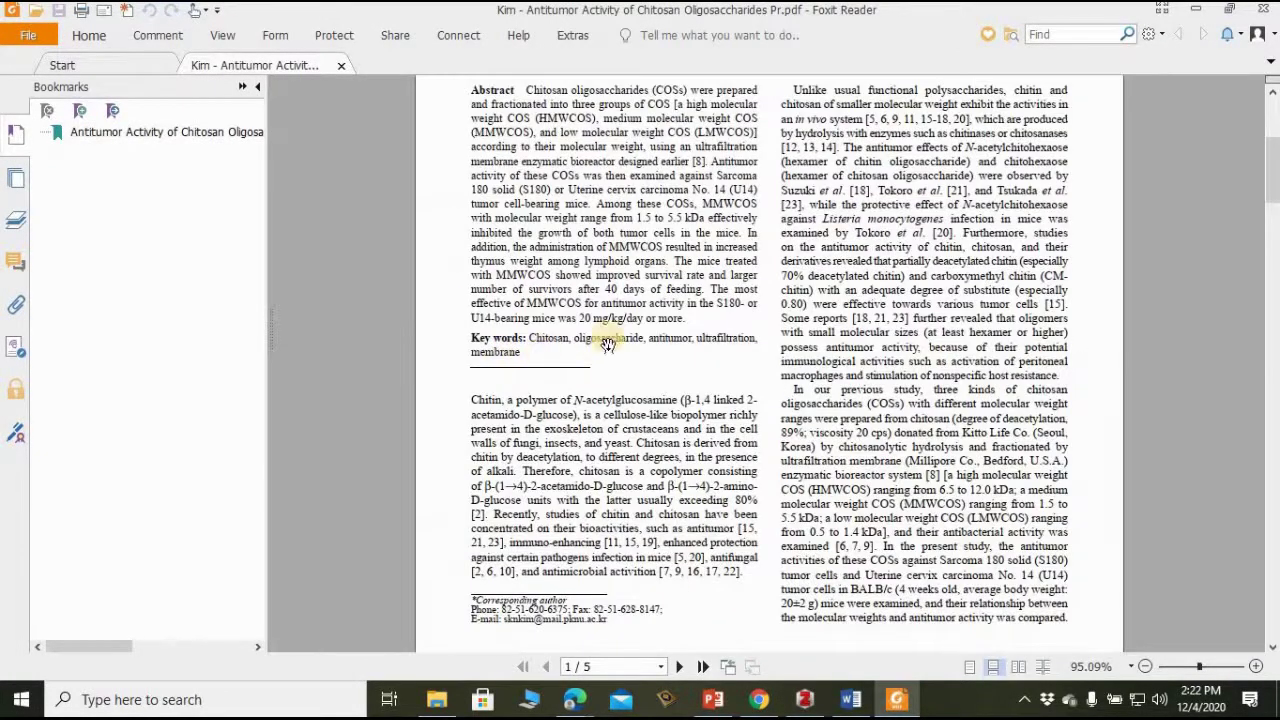
{"action": "scroll", "coordinate": [851, 390], "scroll_direction": "up", "scroll_amount": 5}
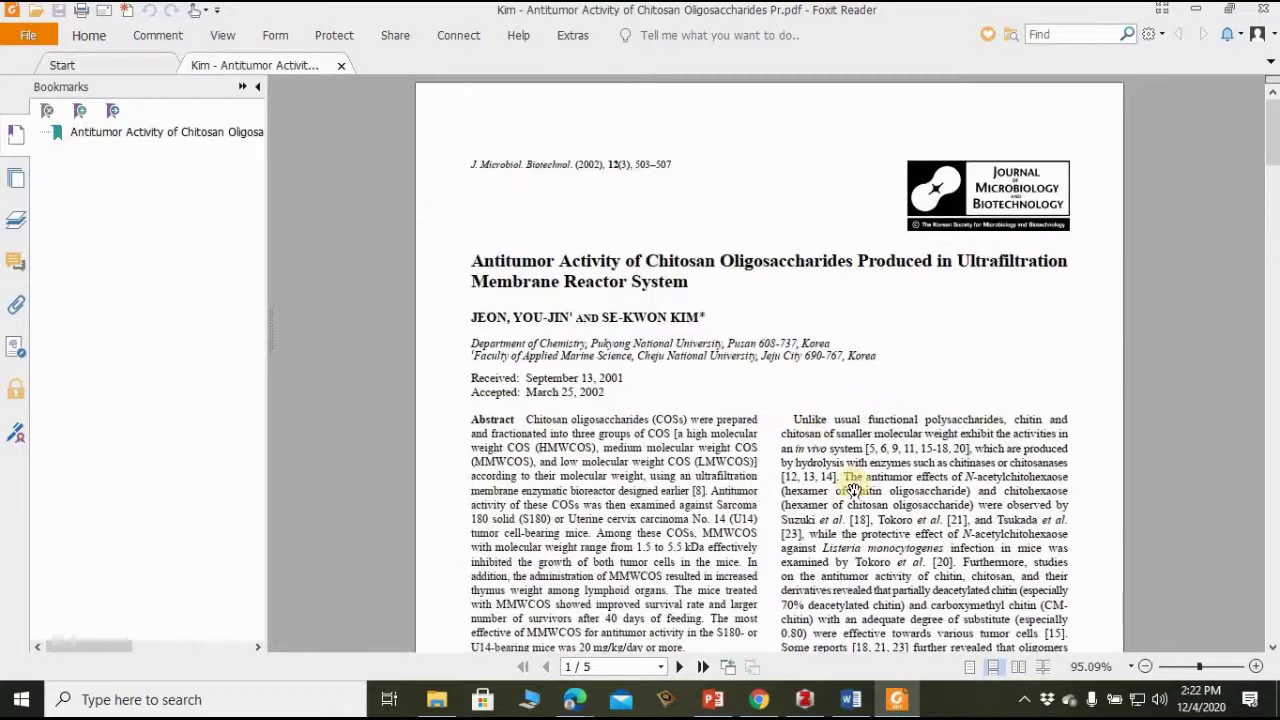
{"action": "scroll", "coordinate": [853, 489], "scroll_direction": "down", "scroll_amount": 15}
{"action": "scroll", "coordinate": [853, 489], "scroll_direction": "down", "scroll_amount": 12}
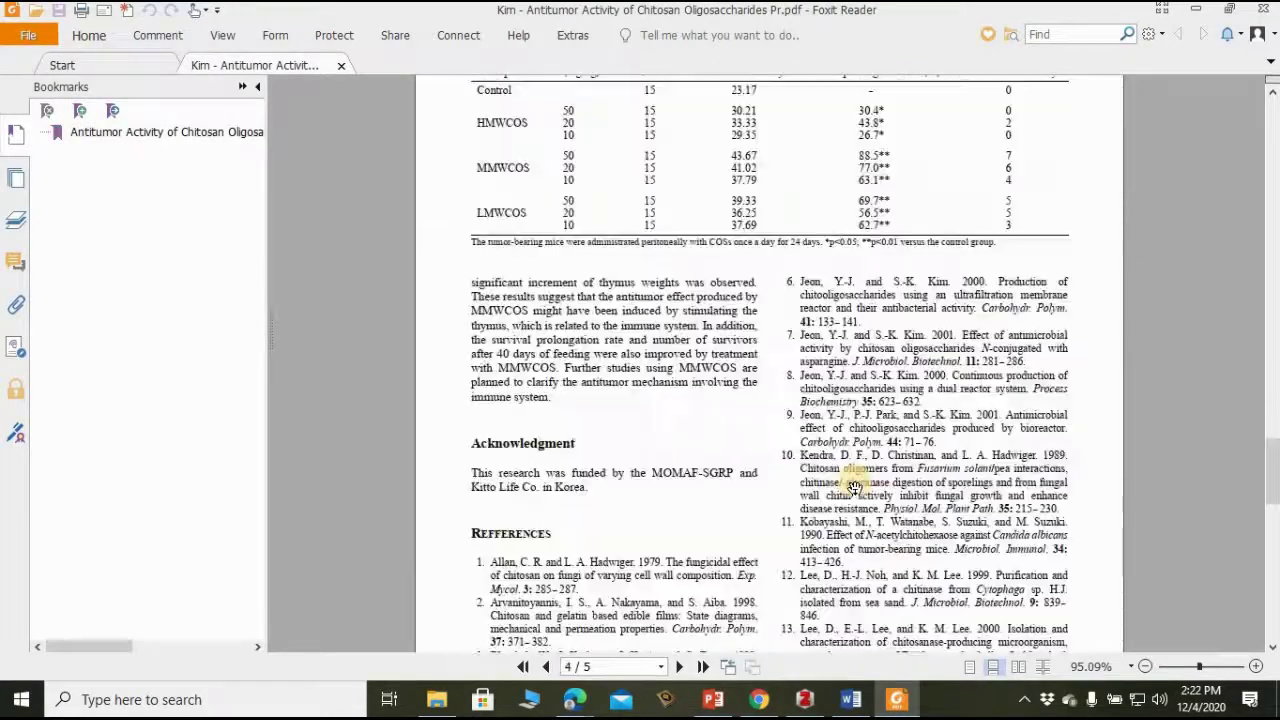
{"action": "scroll", "coordinate": [853, 487], "scroll_direction": "up", "scroll_amount": 20}
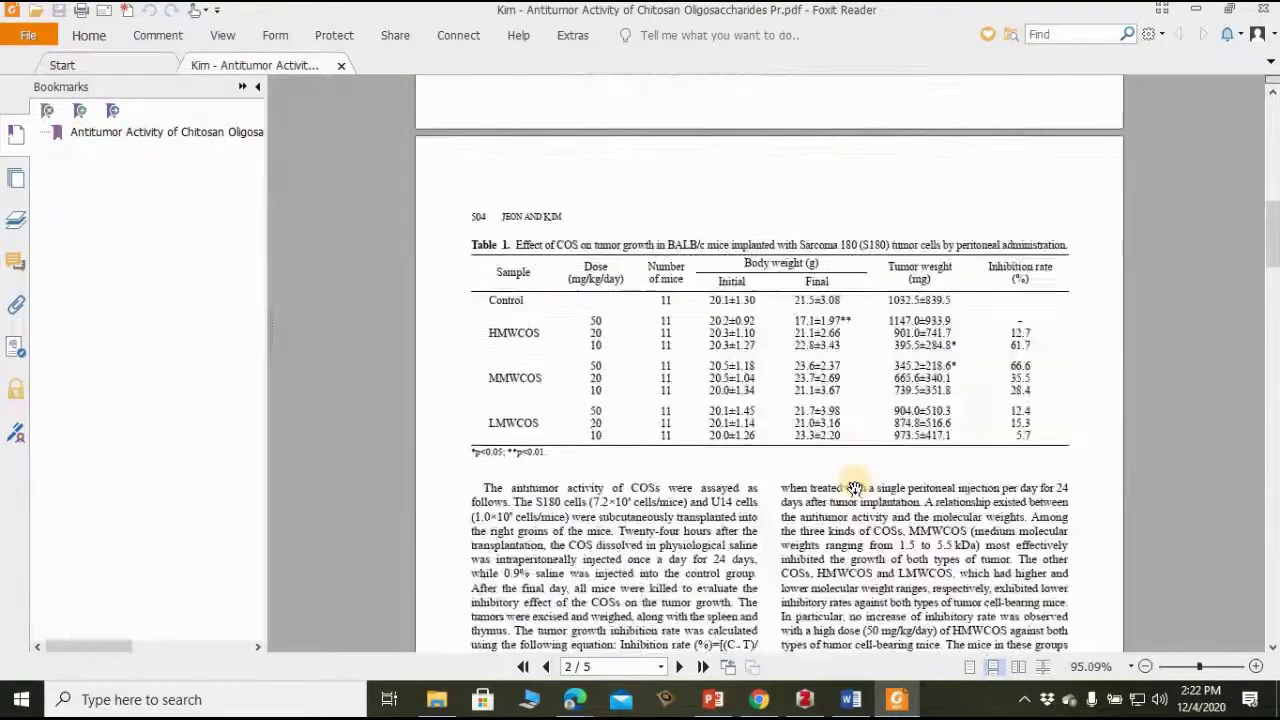
{"action": "scroll", "coordinate": [853, 489], "scroll_direction": "up", "scroll_amount": 10}
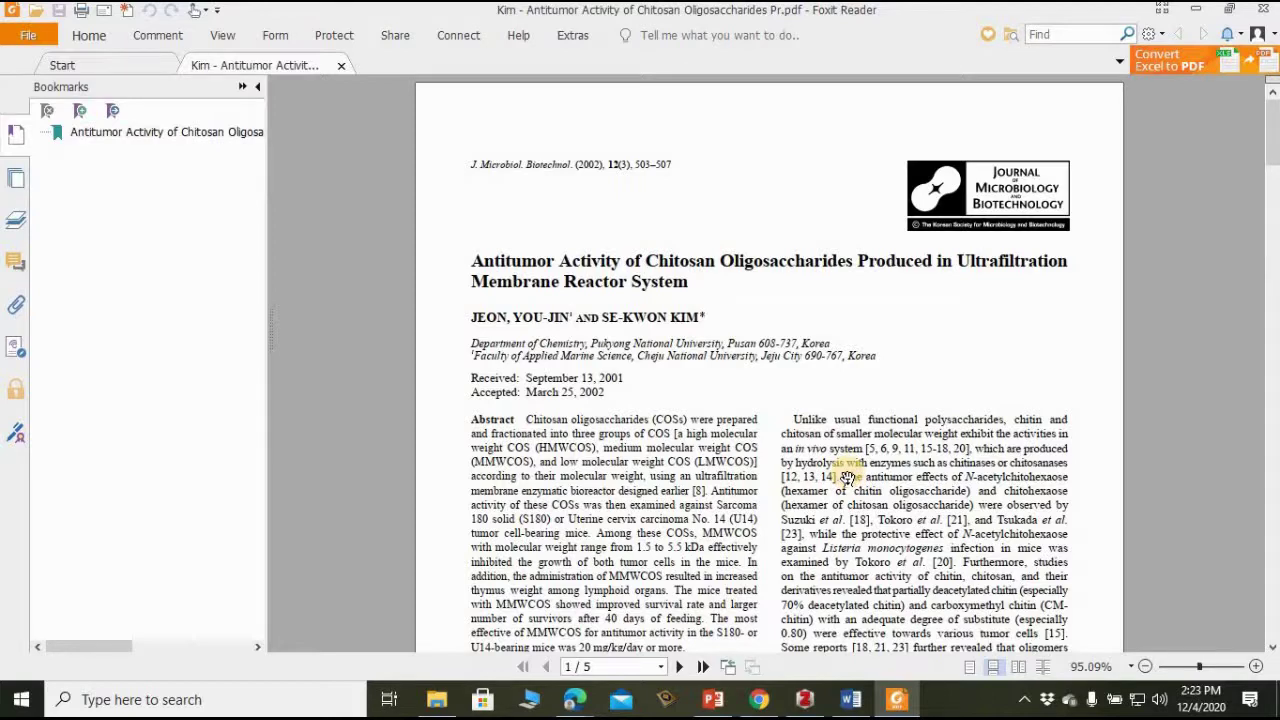
Copy the text "The antitumor activity of COSs were assayed as follows" from page 2 of the PDF
{"action": "scroll", "coordinate": [482, 155], "scroll_direction": "down", "scroll_amount": 10}
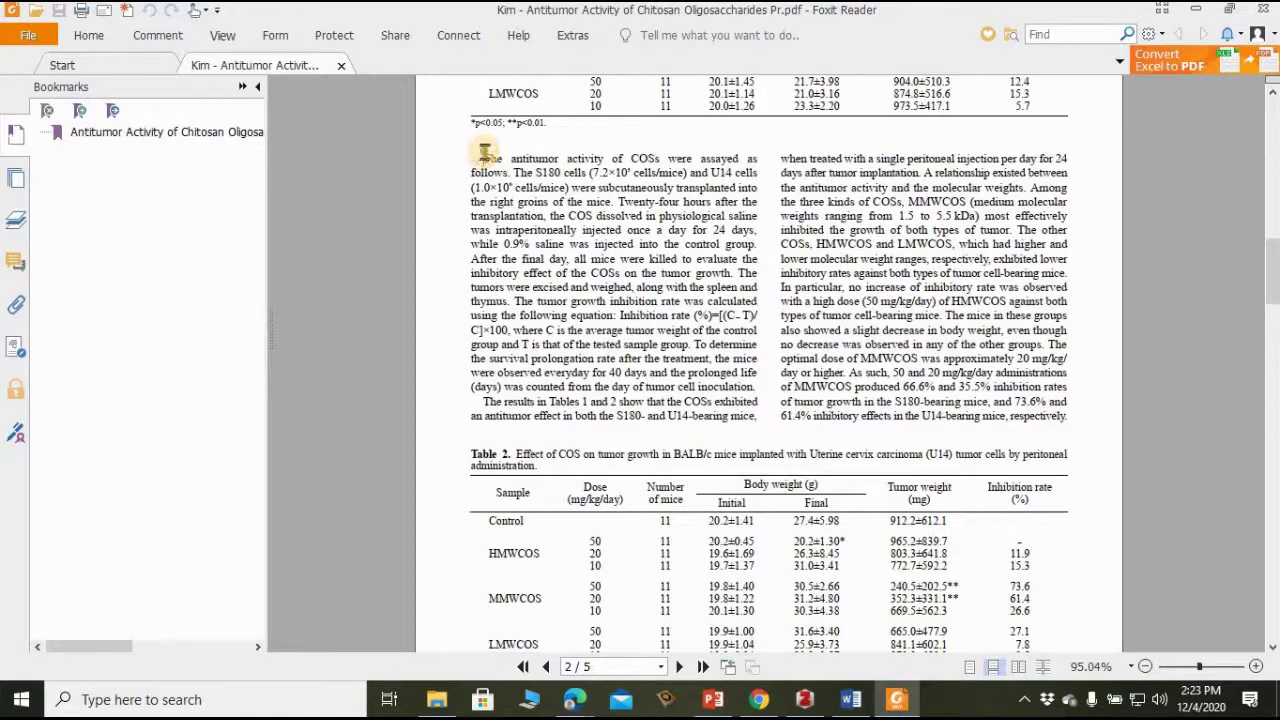
{"action": "left_click_drag", "start_coordinate": [484, 155], "coordinate": [508, 176]}
{"action": "key", "text": "ctrl+c"}
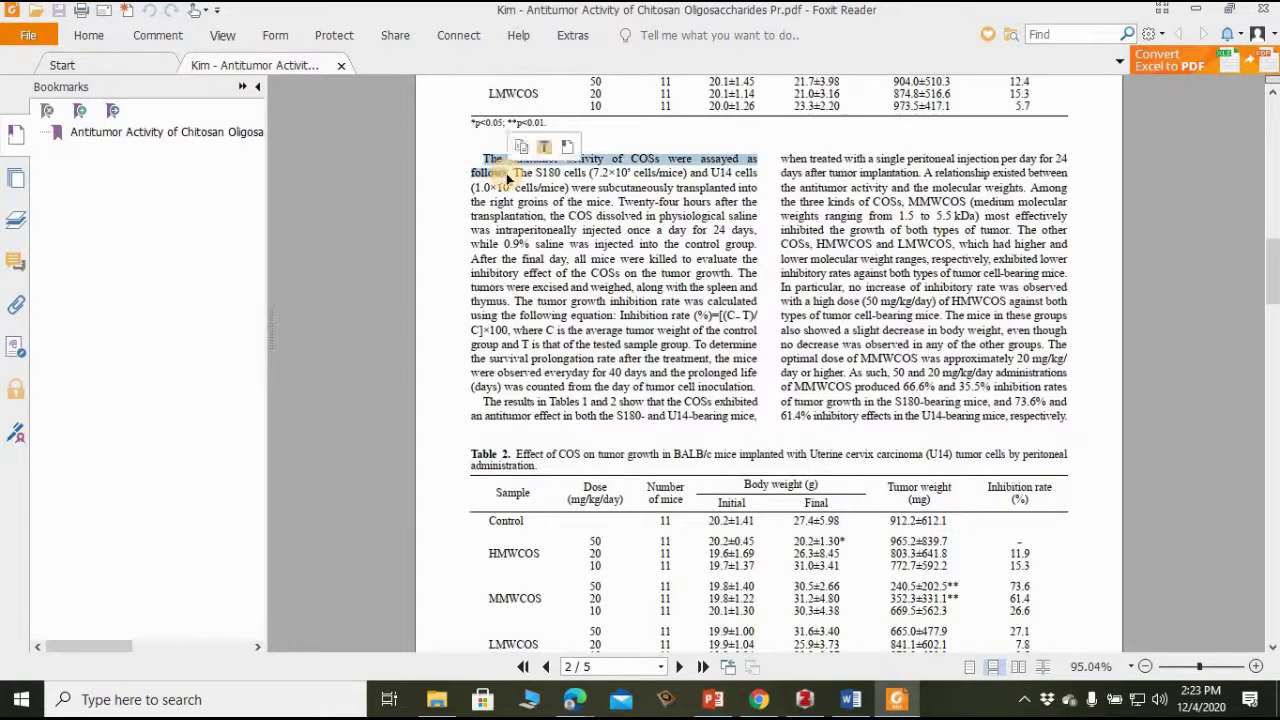
Switch to the Word document, paste the copied sentence on a new line below the first paragraph, and remove its line break before "follows"
{"action": "left_click", "coordinate": [855, 703]}
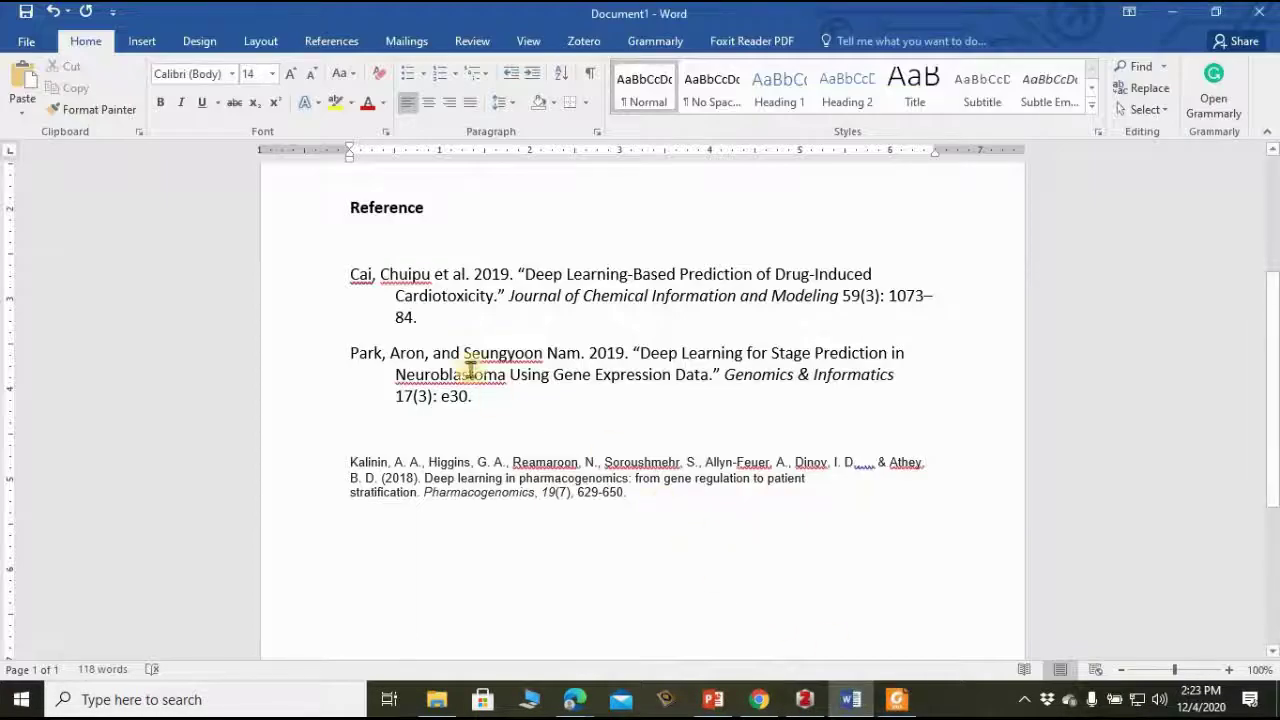
{"action": "scroll", "coordinate": [640, 337], "scroll_direction": "up", "scroll_amount": 5}
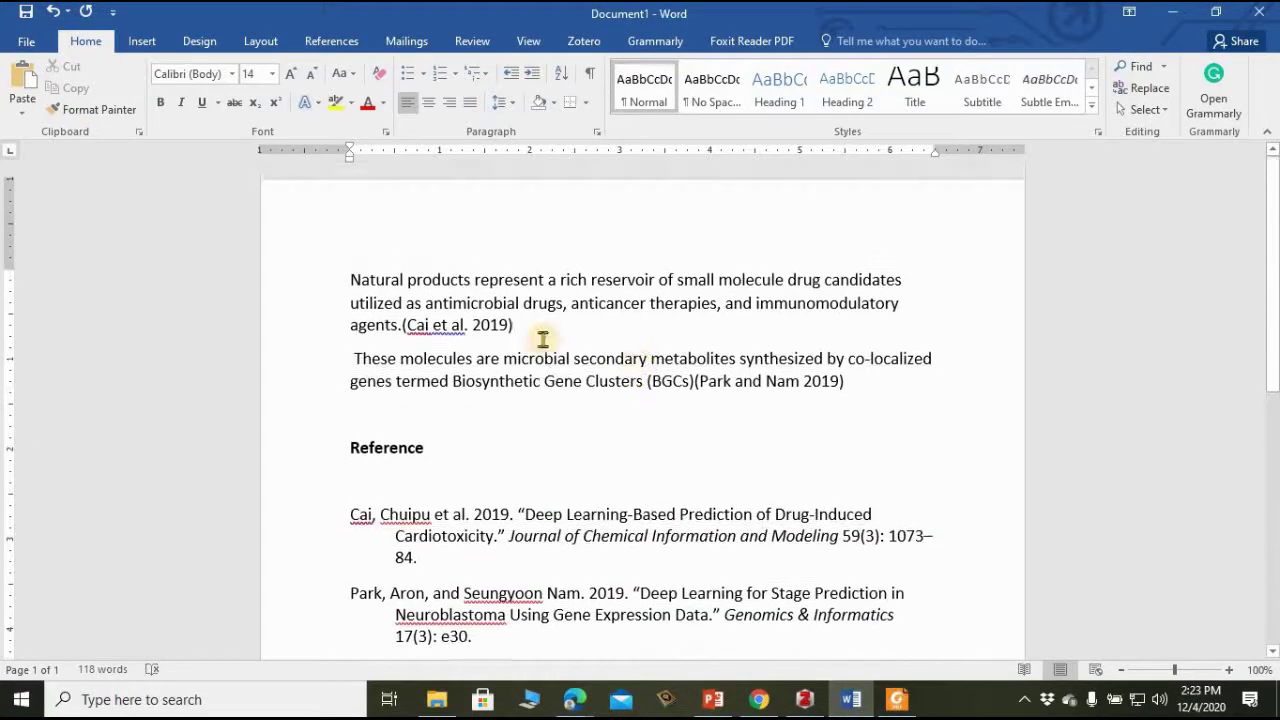
{"action": "key", "text": "Return"}
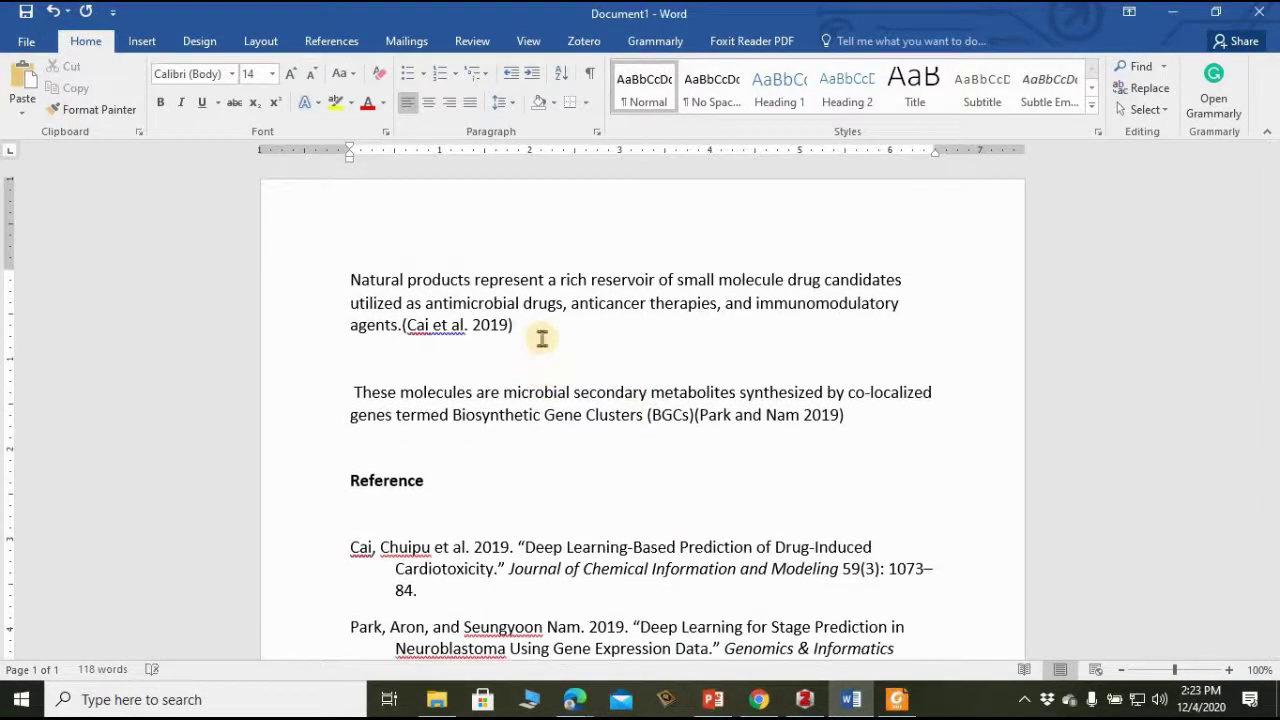
{"action": "key", "text": "ctrl+v"}
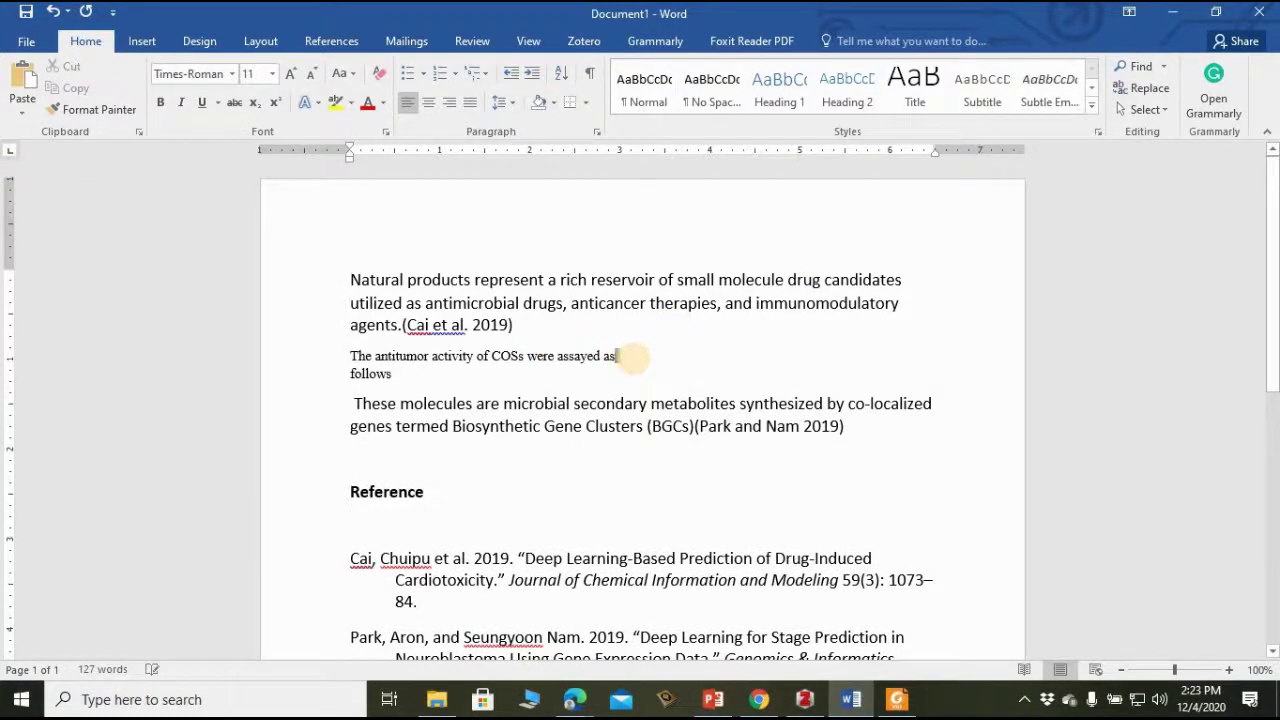
{"action": "left_click_drag", "start_coordinate": [632, 357], "coordinate": [634, 361]}
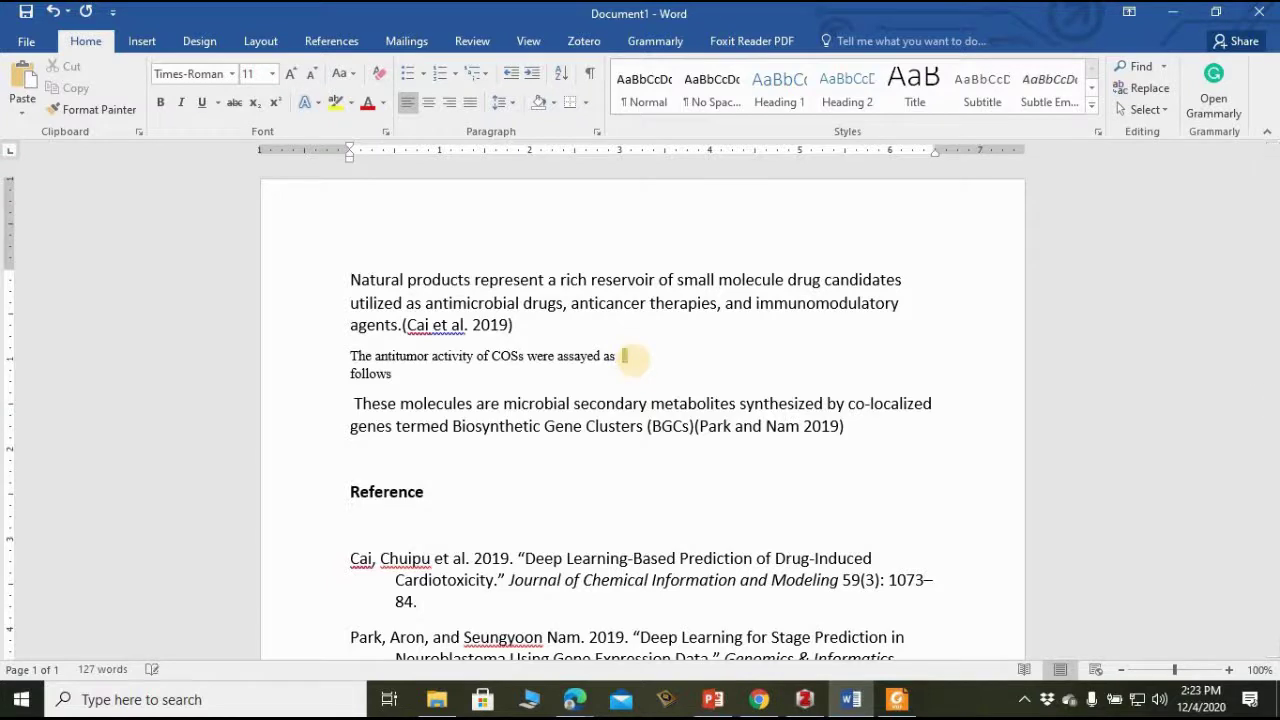
{"action": "key", "text": "Delete"}
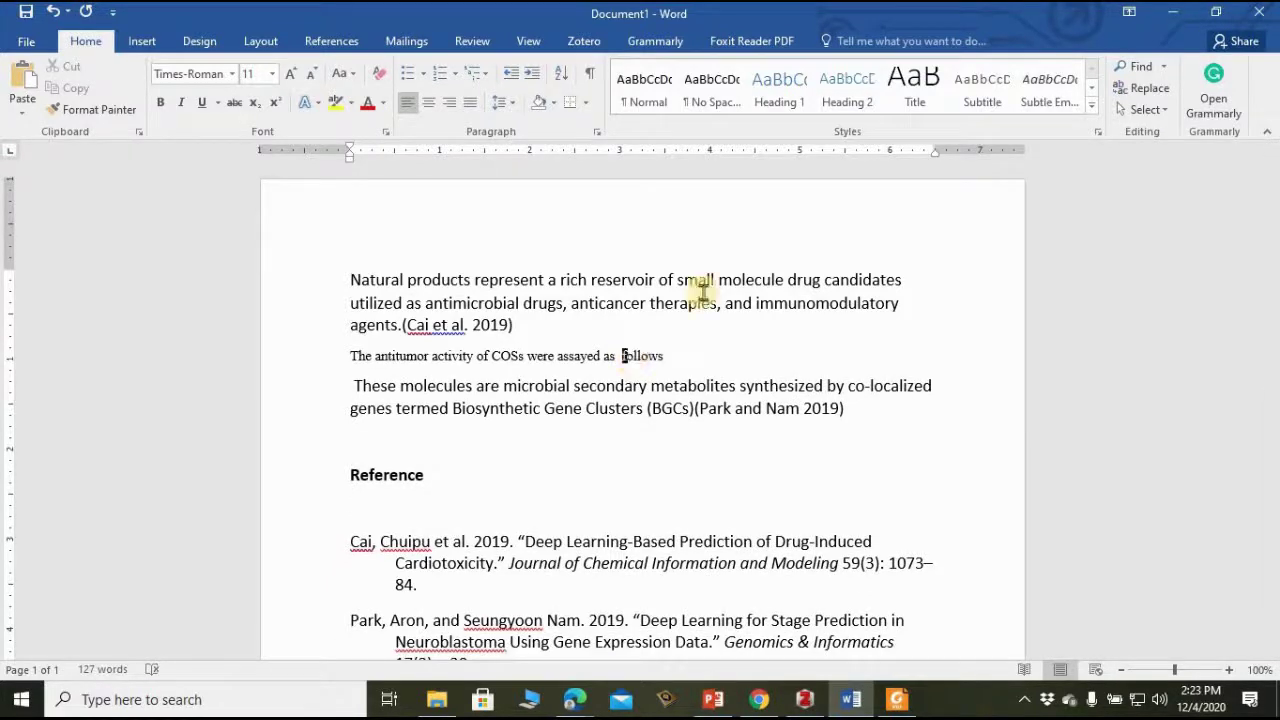
Insert a Zotero citation of "Antitumor Effects of Various Low-Molecular-Weight Chitosans" after "follows", choosing the source in Classic View
{"action": "left_click", "coordinate": [696, 355]}
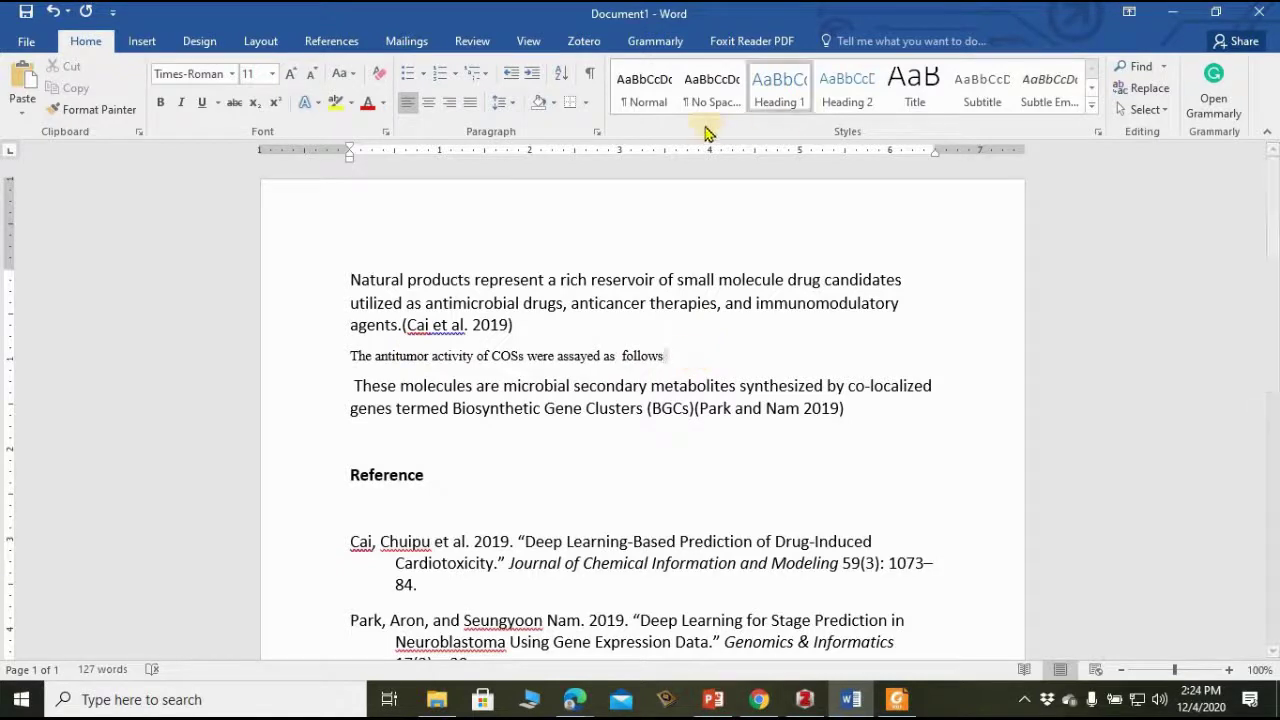
{"action": "left_click", "coordinate": [580, 41]}
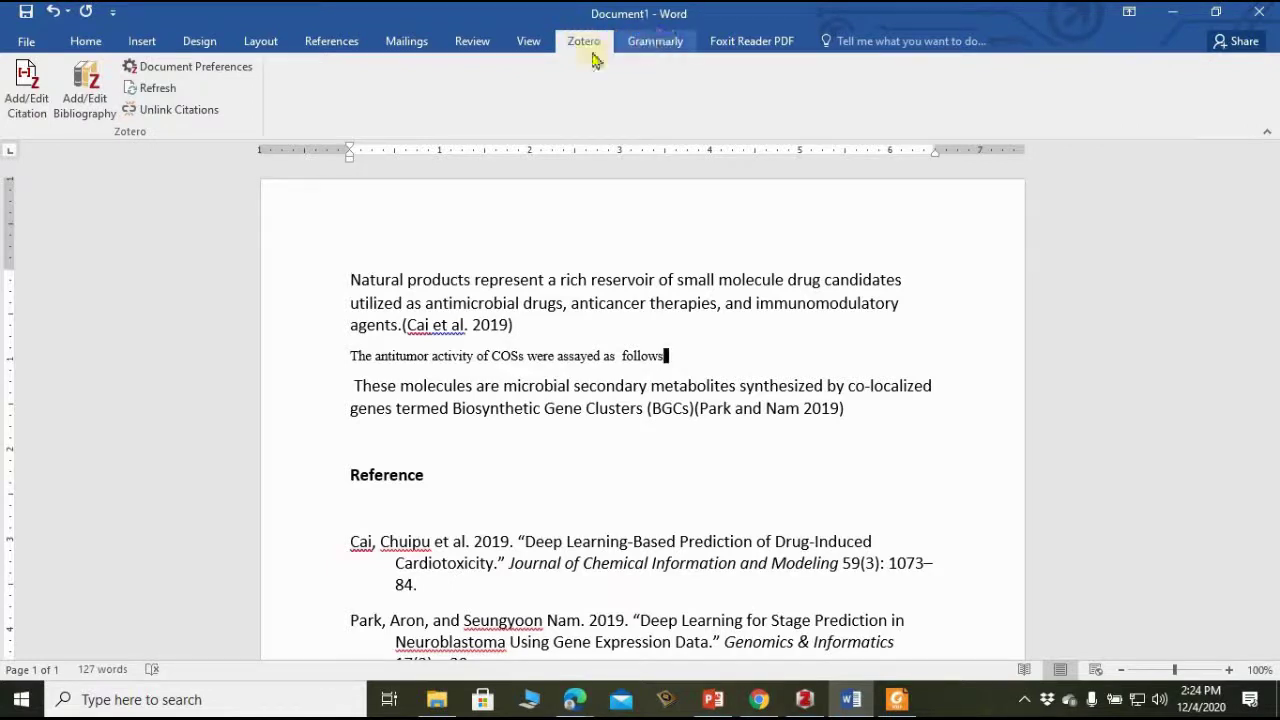
{"action": "left_click", "coordinate": [27, 105]}
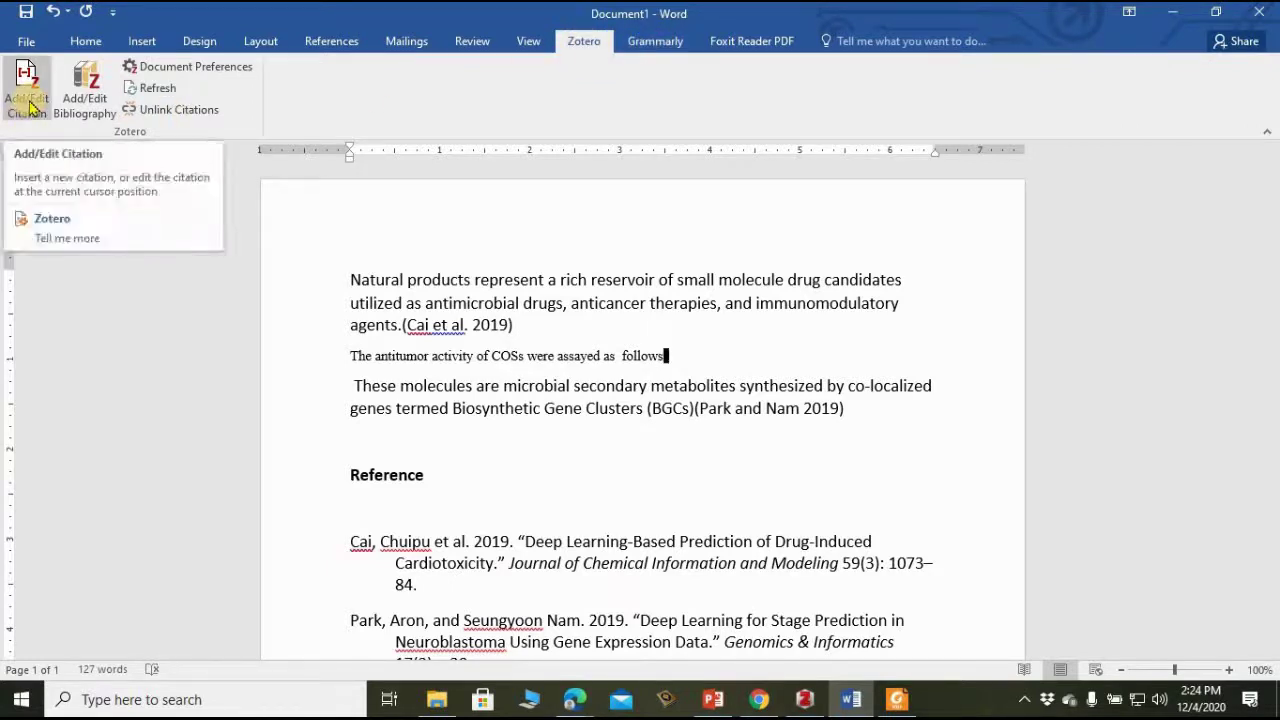
{"action": "left_click", "coordinate": [30, 108]}
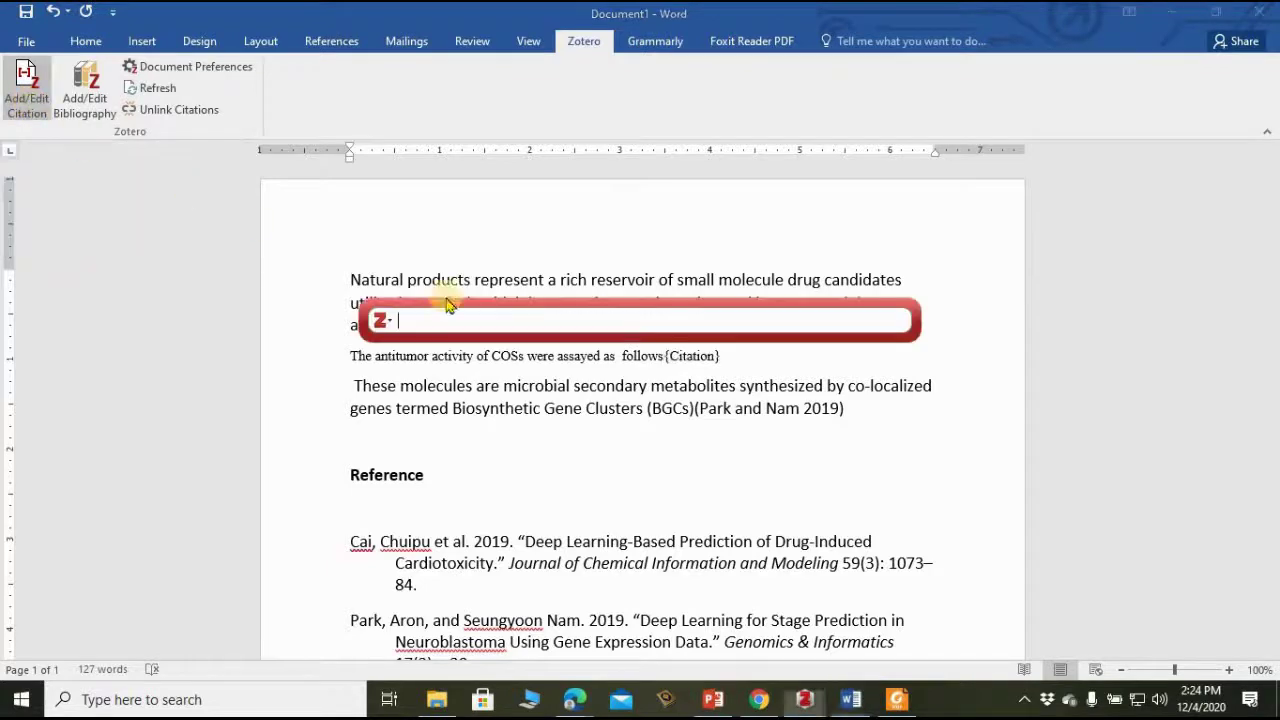
{"action": "left_click", "coordinate": [388, 323]}
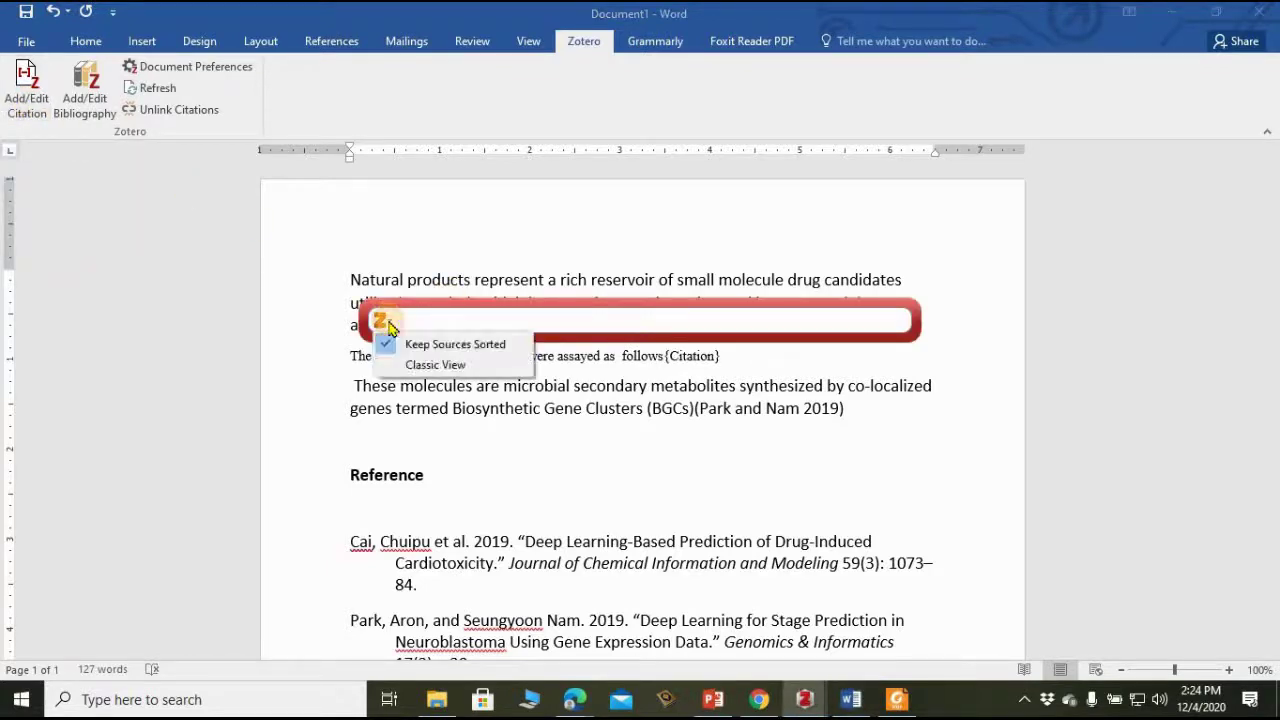
{"action": "left_click", "coordinate": [403, 366]}
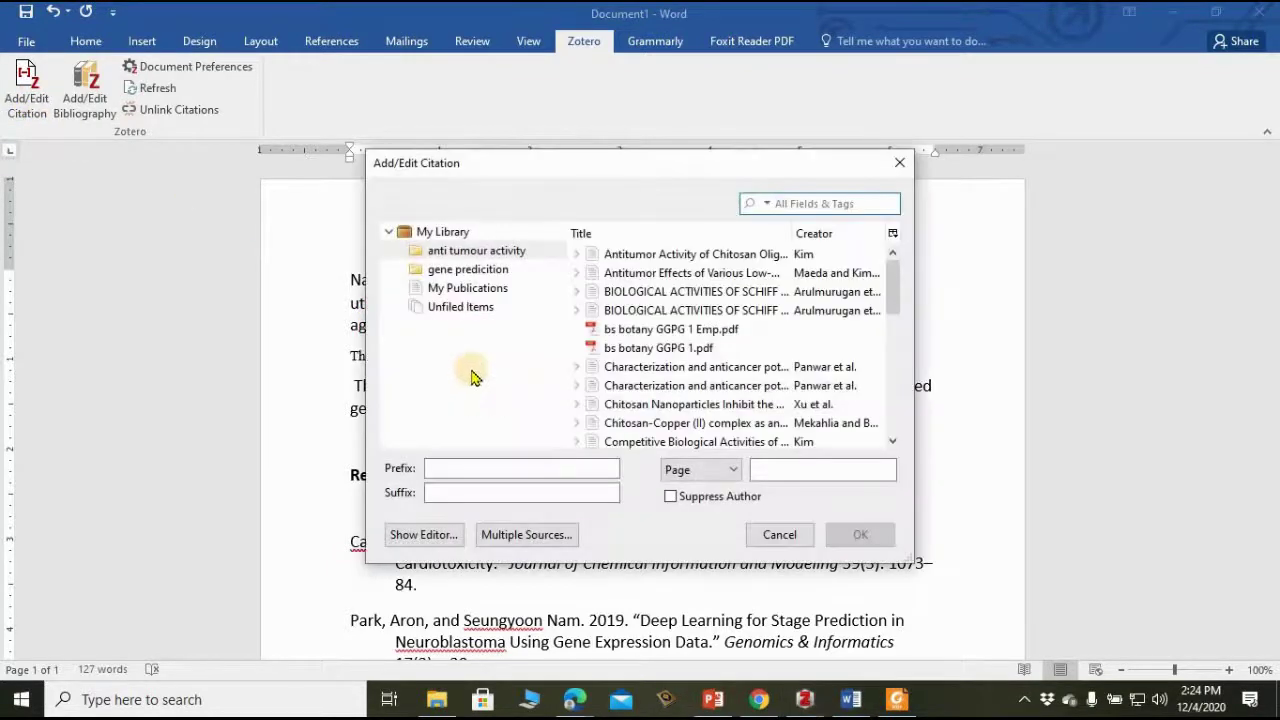
{"action": "left_click", "coordinate": [630, 277]}
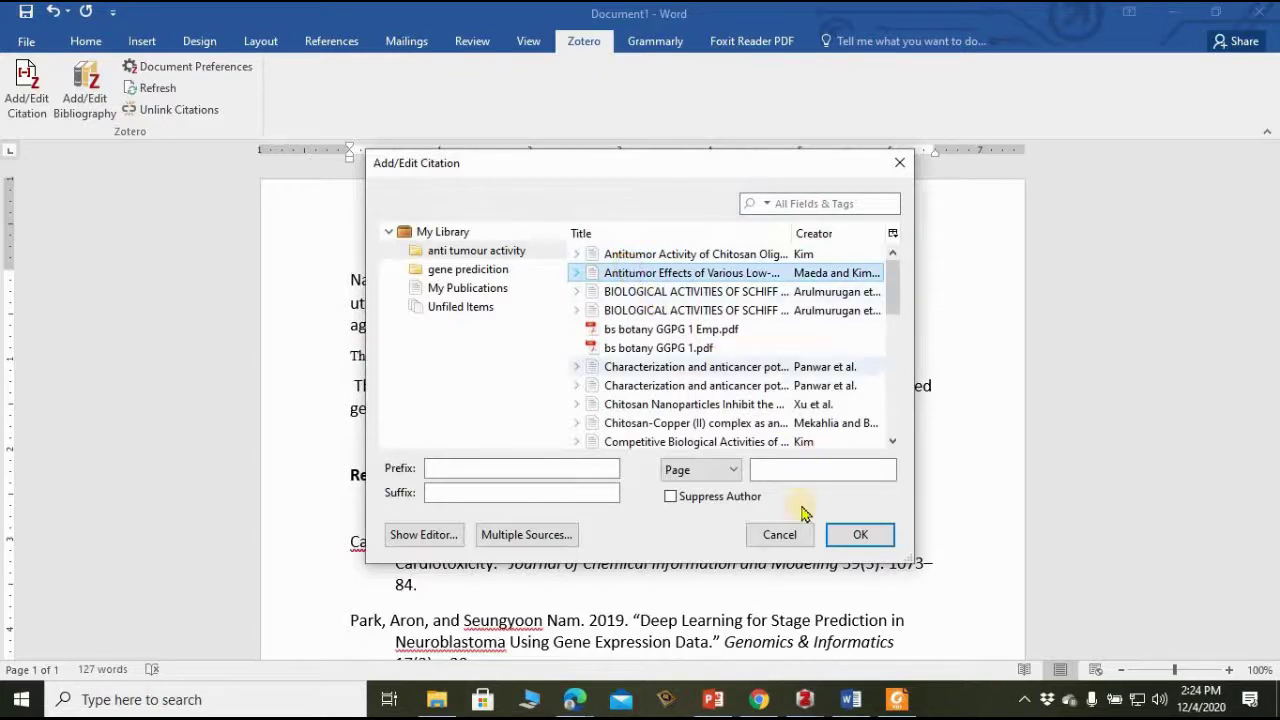
{"action": "left_click", "coordinate": [860, 536]}
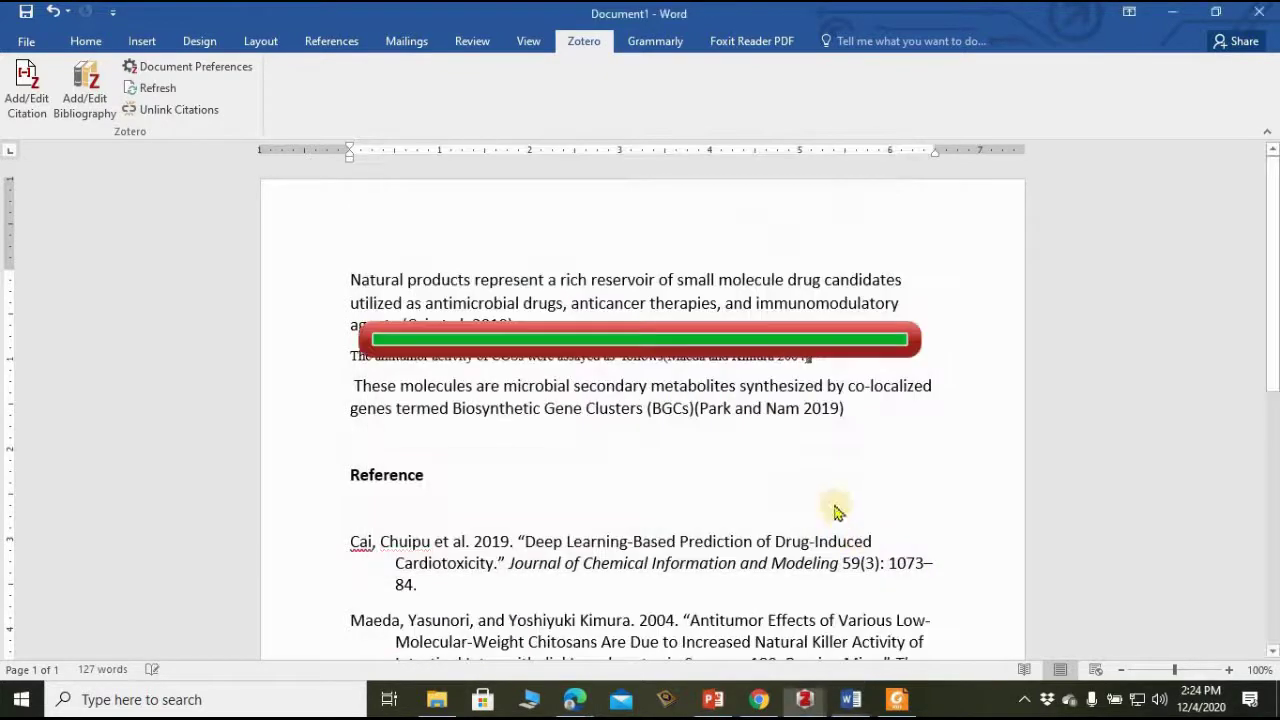
Add a space between "follows" and the new citation, and a blank line after that sentence
{"action": "left_click", "coordinate": [661, 357]}
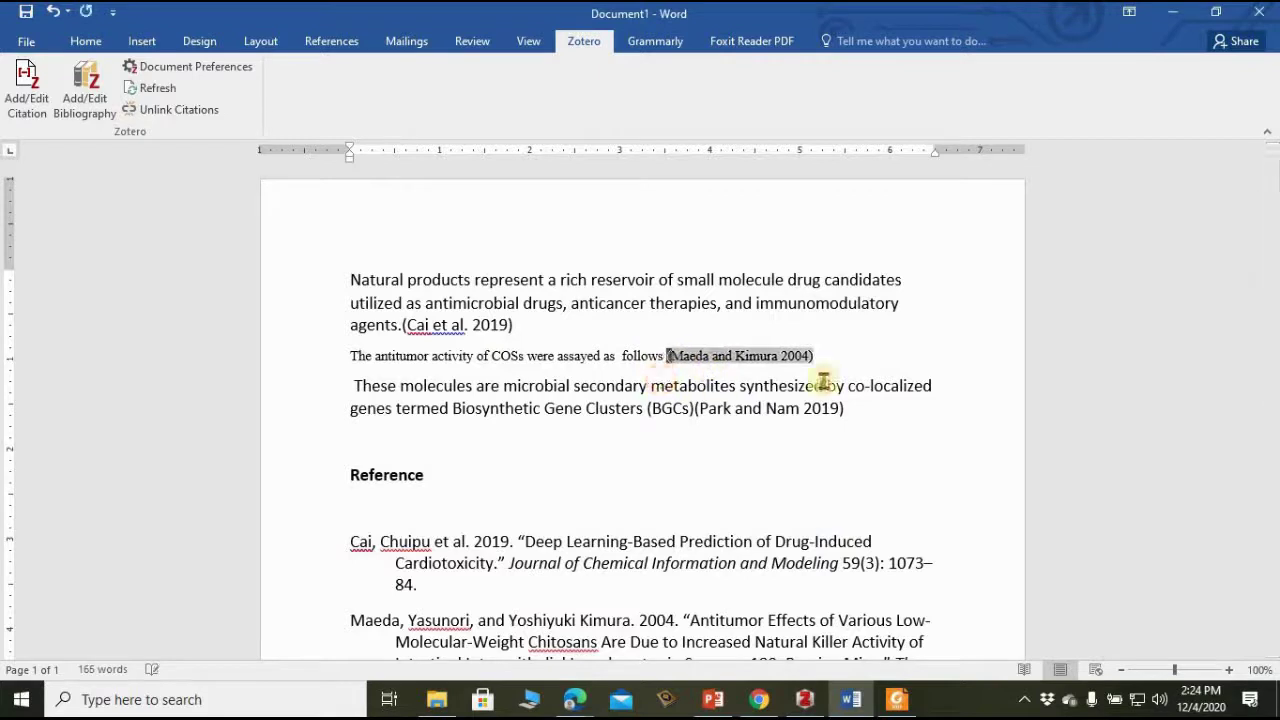
{"action": "left_click", "coordinate": [845, 357]}
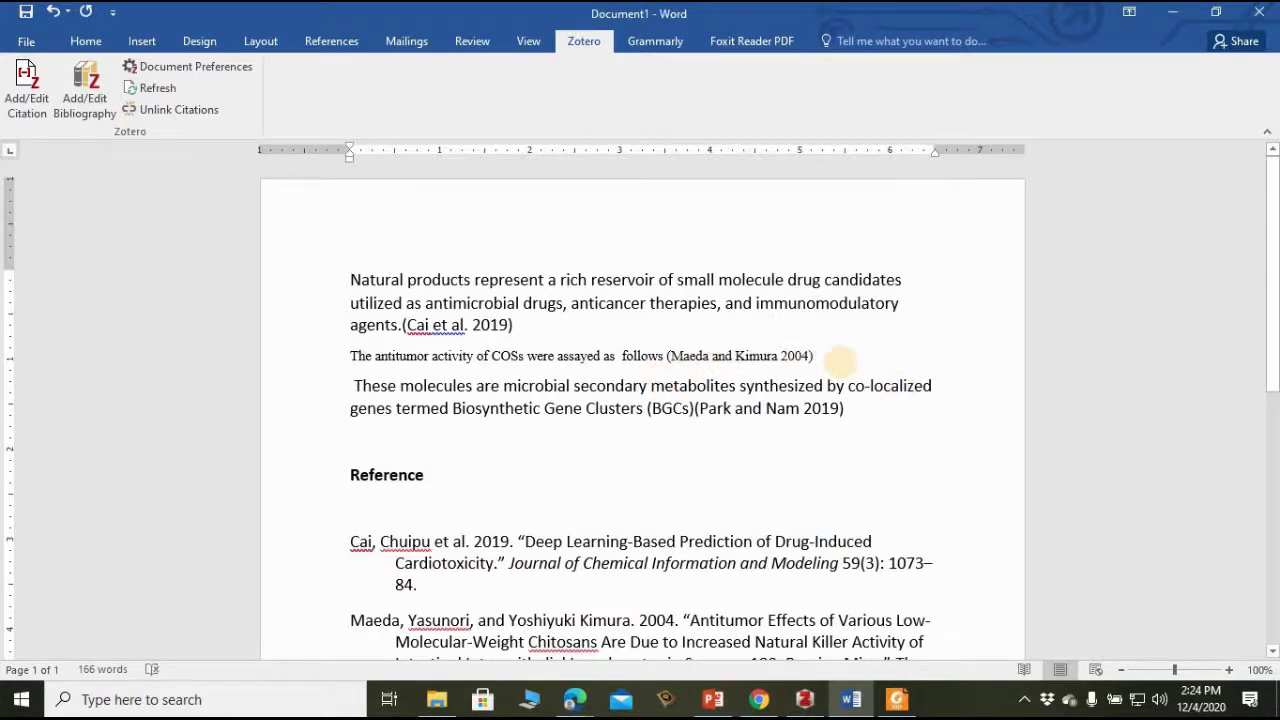
{"action": "key", "text": "Return"}
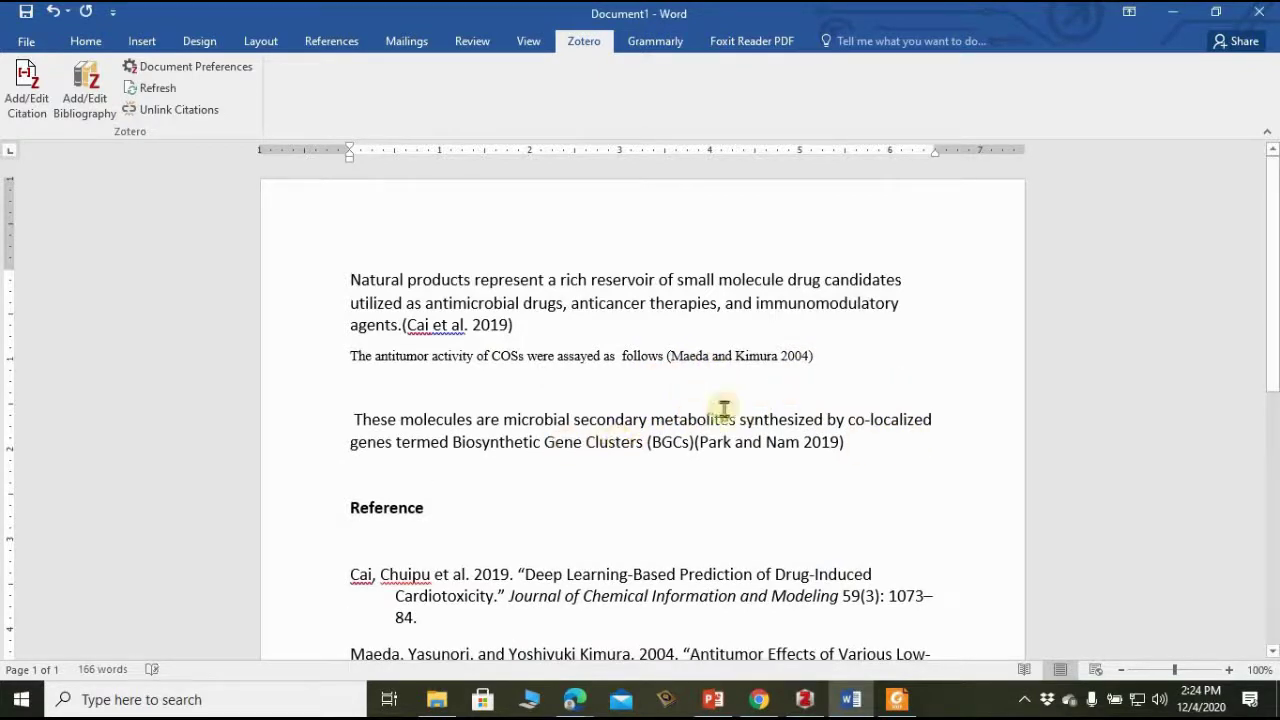
Add a Zotero citation of the second "BIOLOGICAL ACTIVITIES OF SCHIFF BASE" entry at the end of the Biosynthetic Gene Clusters paragraph, using Classic View
{"action": "left_click", "coordinate": [849, 444]}
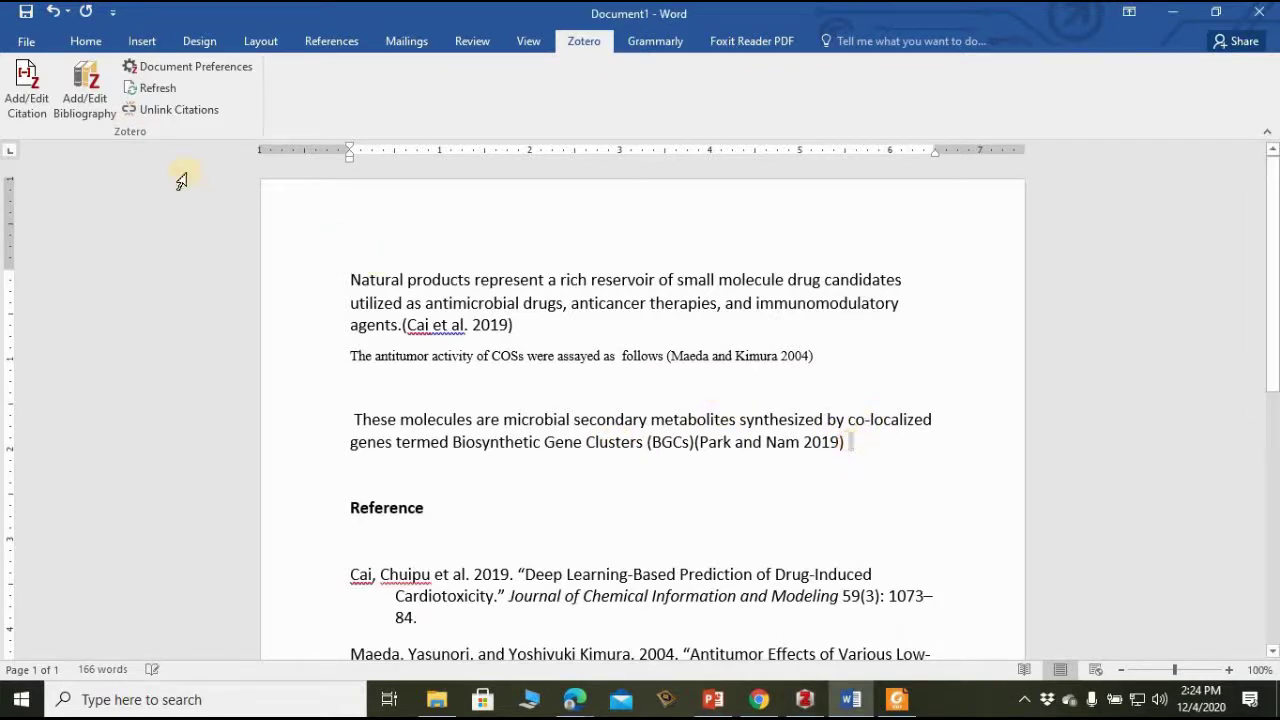
{"action": "left_click", "coordinate": [22, 93]}
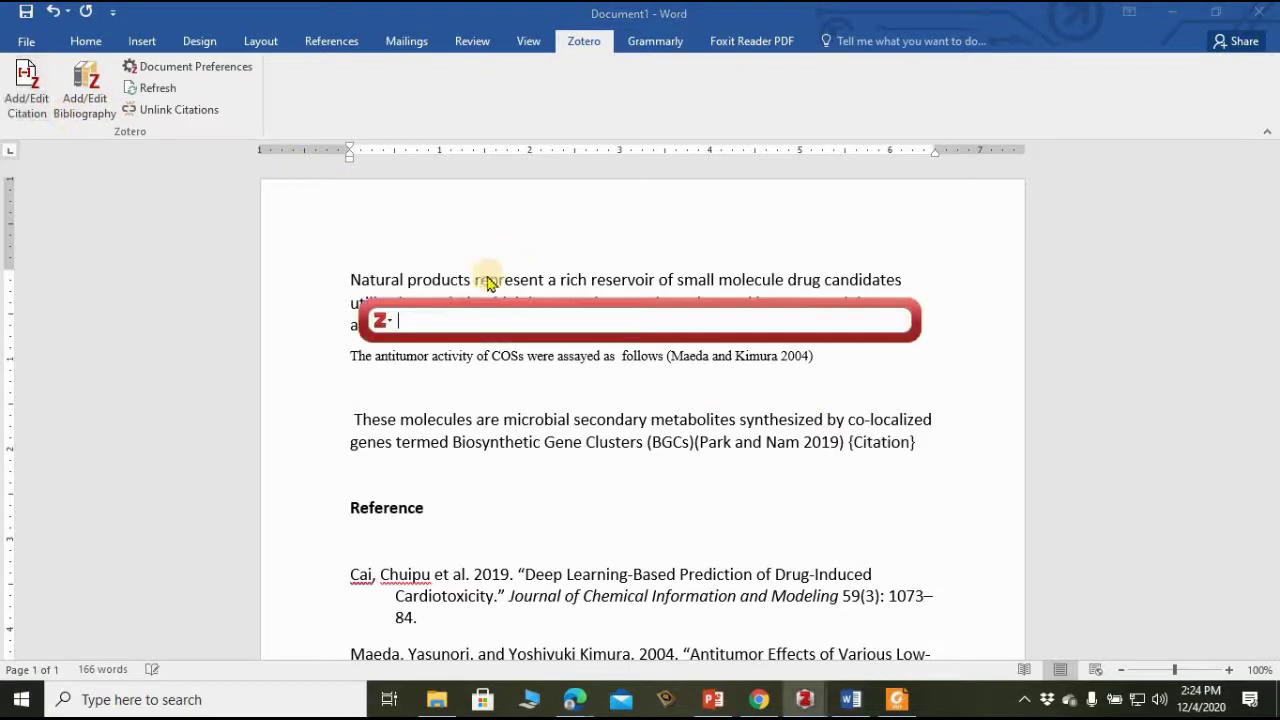
{"action": "left_click", "coordinate": [380, 318]}
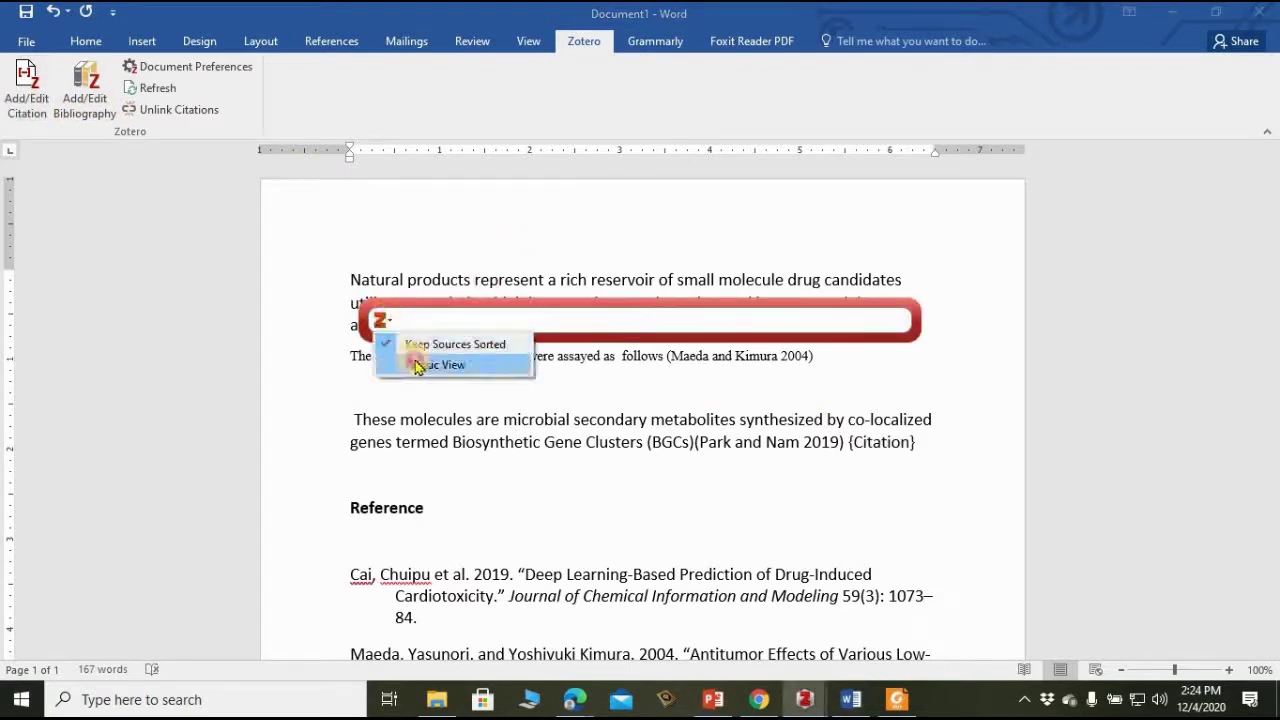
{"action": "left_click", "coordinate": [402, 364]}
{"action": "left_click", "coordinate": [726, 312]}
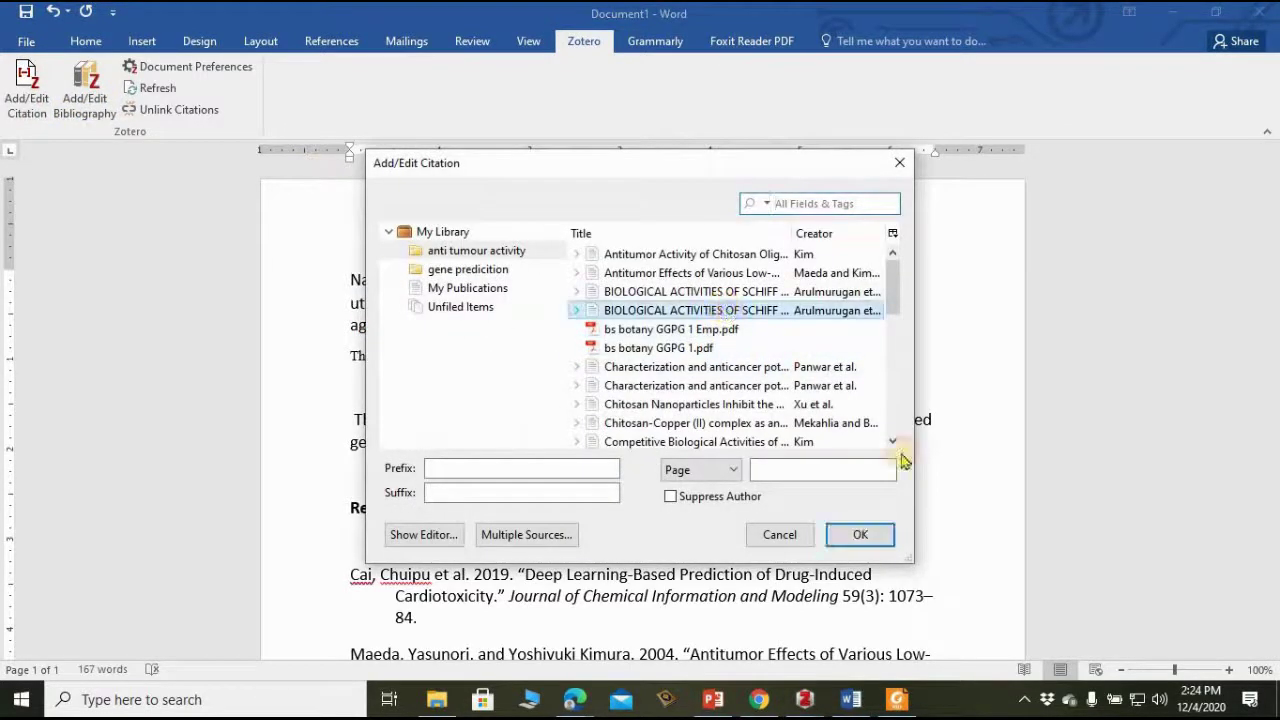
{"action": "left_click", "coordinate": [855, 535]}
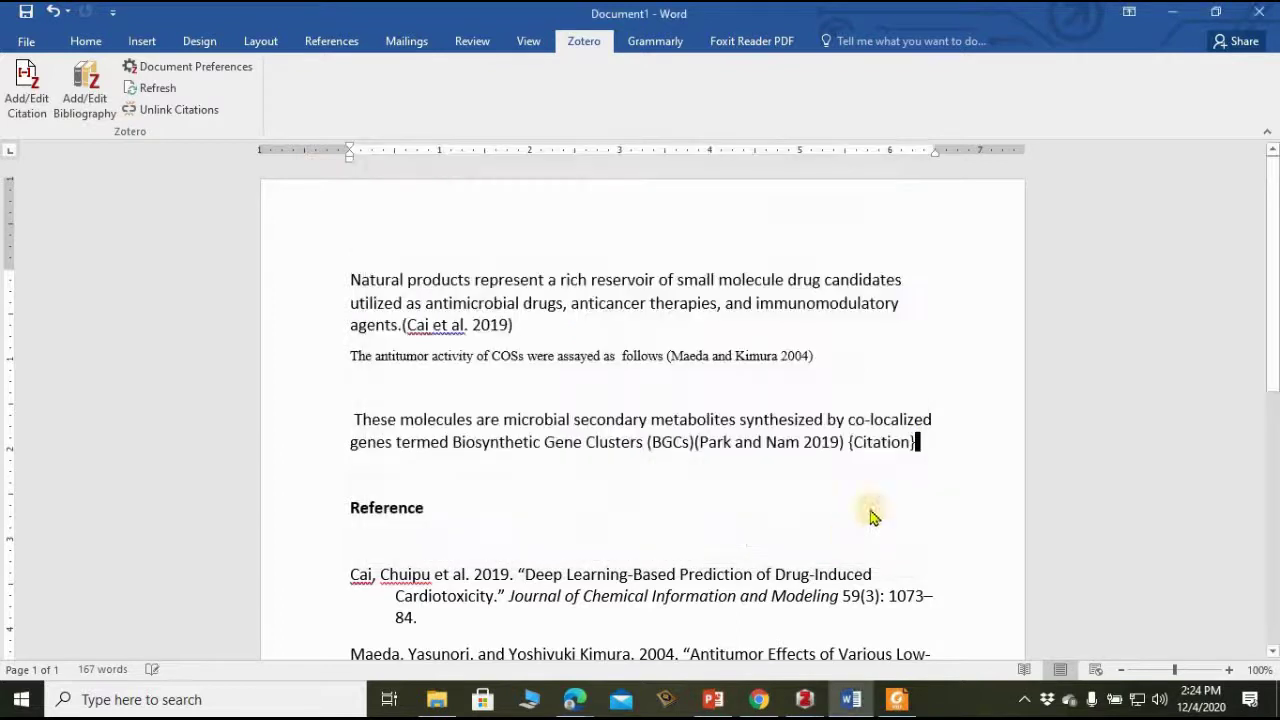
Add an empty line between the Biosynthetic Gene Clusters paragraph and the Reference heading
{"action": "left_click_drag", "start_coordinate": [345, 460], "coordinate": [640, 491]}
{"action": "left_click", "coordinate": [800, 495]}
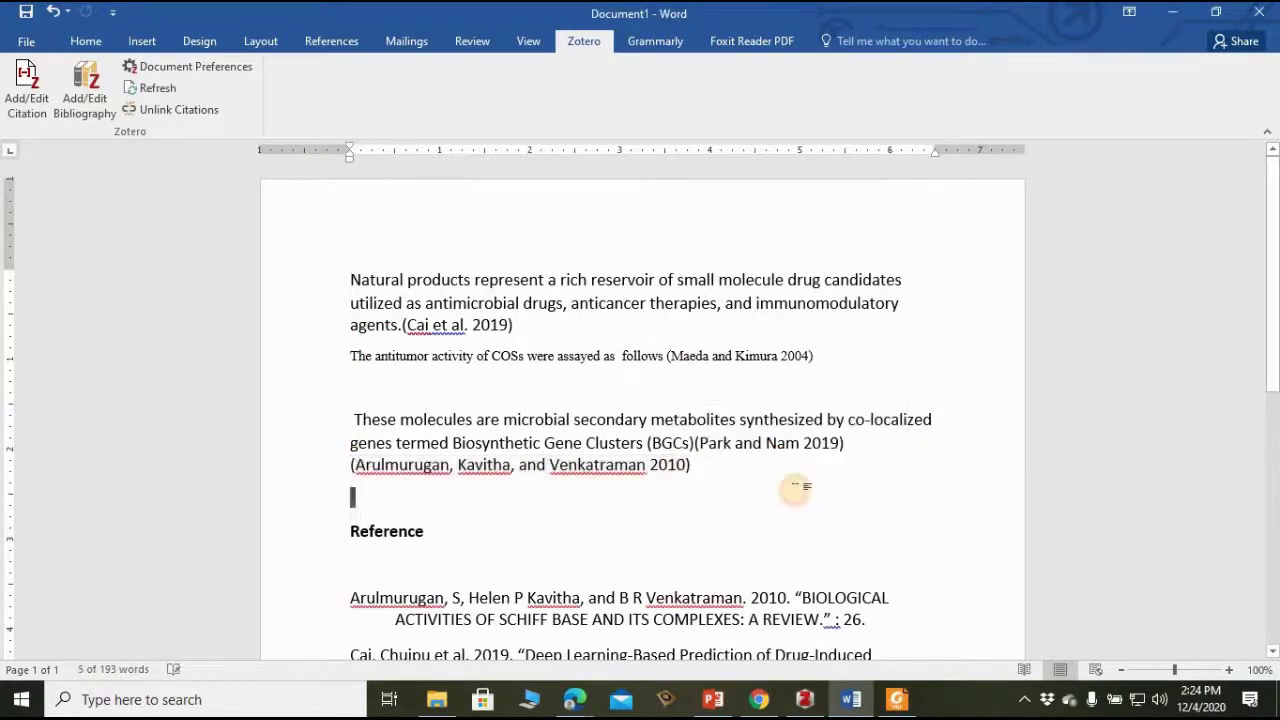
{"action": "key", "text": "Return"}
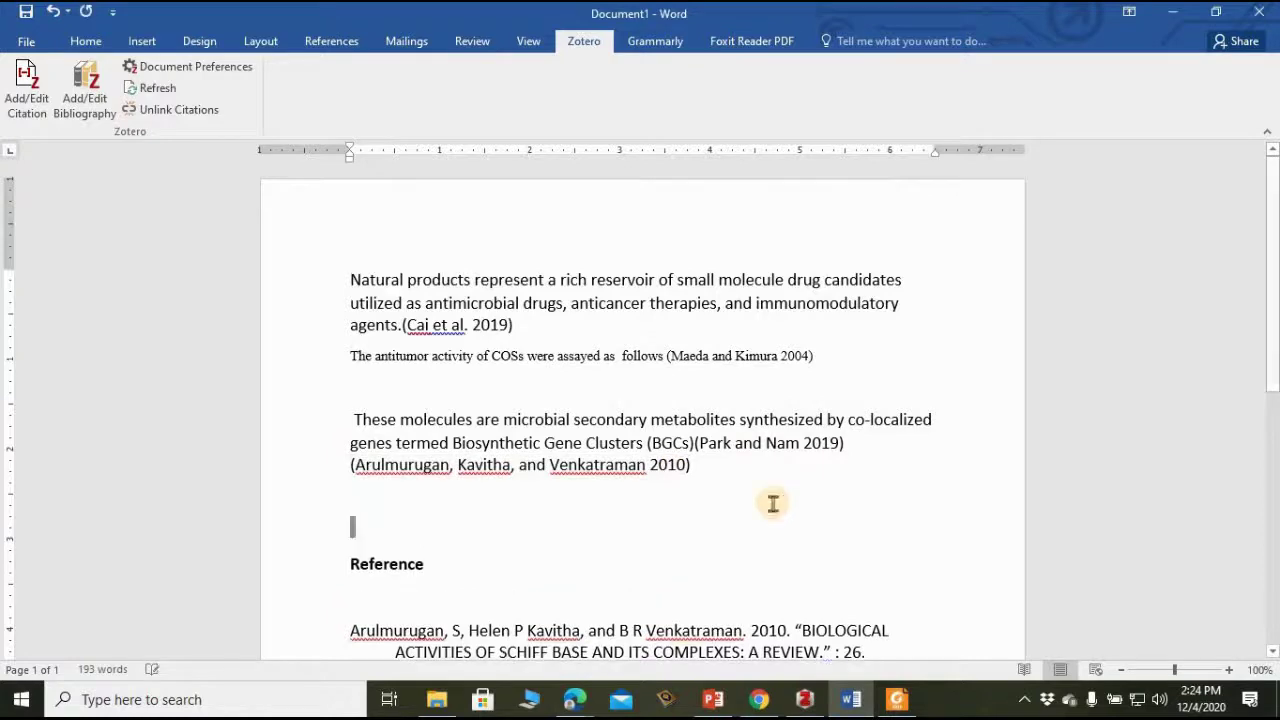
Open the ferulic acid-loaded chitosan nanoparticles PDF from Zotero and copy the Introduction's first sentence, ending in "linkages to lignin"
{"action": "left_click", "coordinate": [805, 699]}
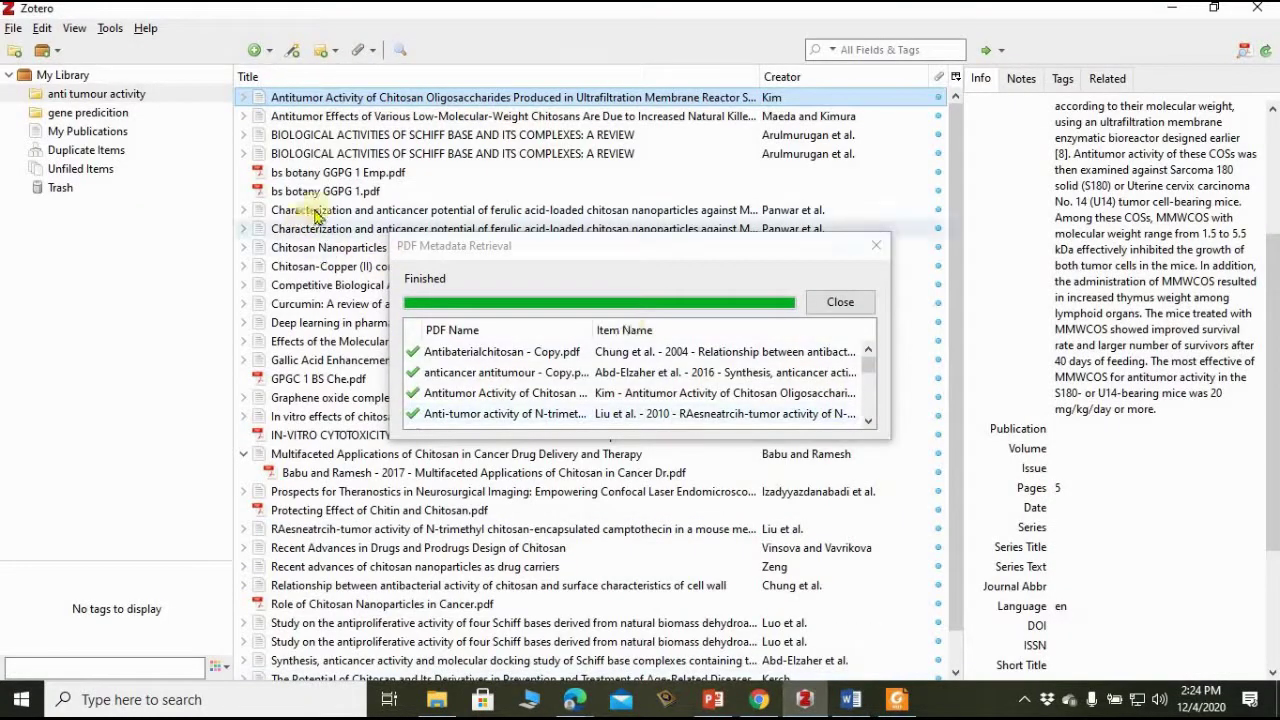
{"action": "double_click", "coordinate": [588, 210]}
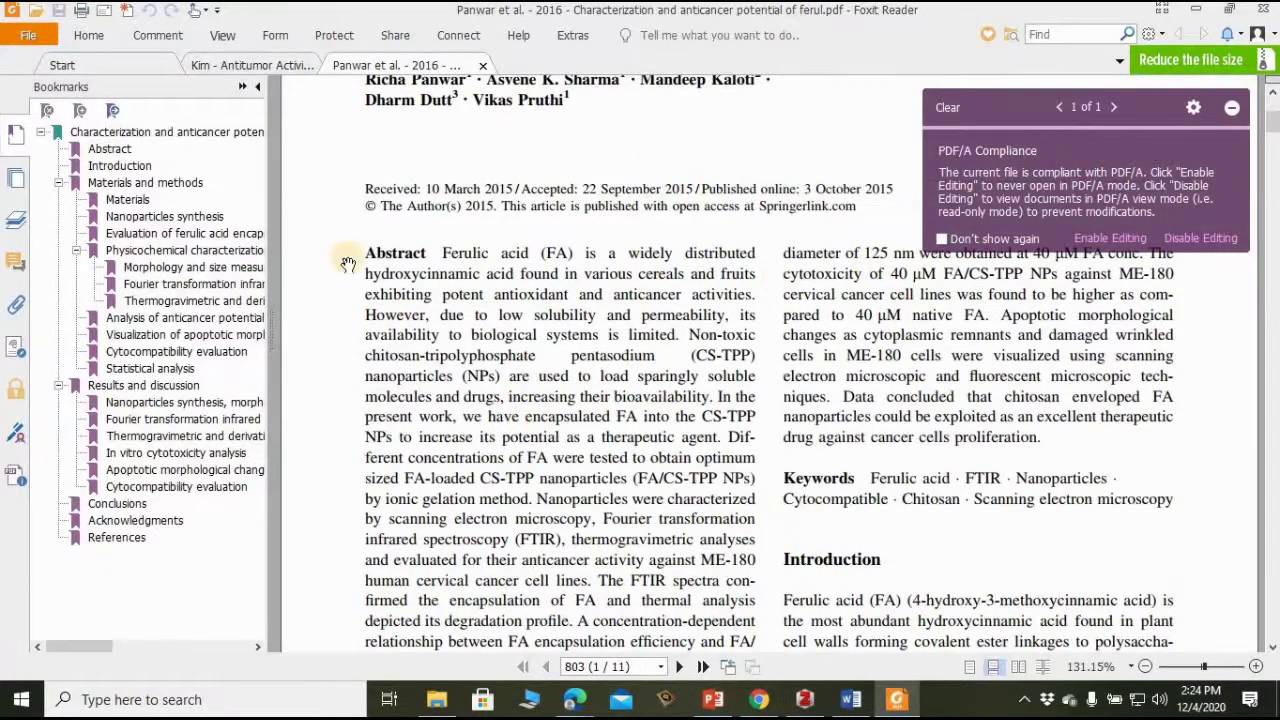
{"action": "scroll", "coordinate": [605, 440], "scroll_direction": "down", "scroll_amount": 3}
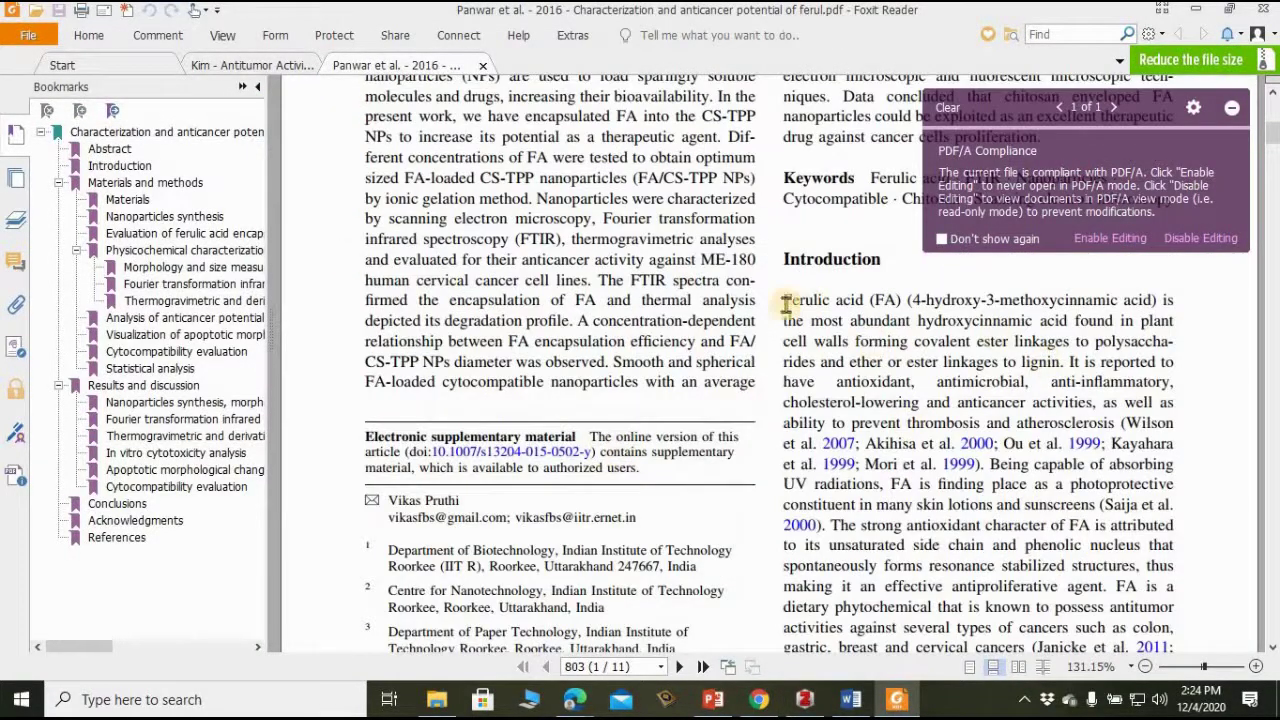
{"action": "left_click_drag", "start_coordinate": [786, 305], "coordinate": [1068, 358]}
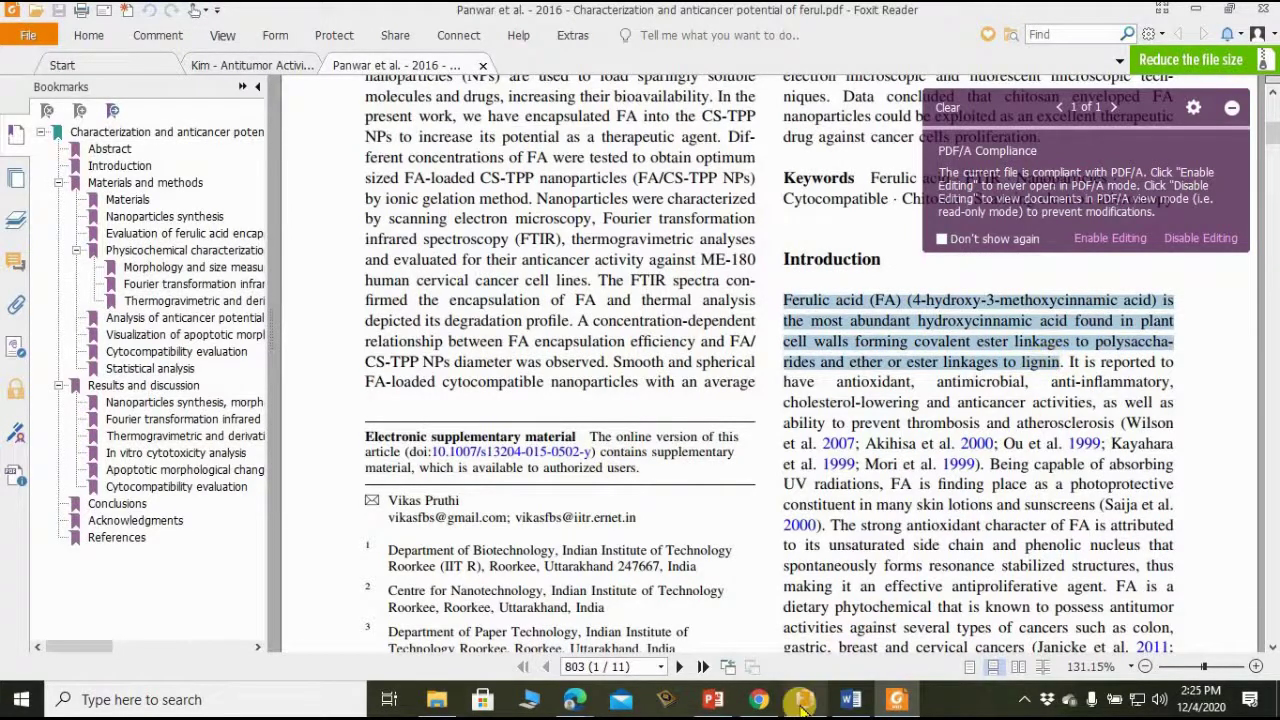
Switch to the Word document, paste the ferulic acid sentence above the Reference heading, and remove its line breaks
{"action": "left_click", "coordinate": [852, 699]}
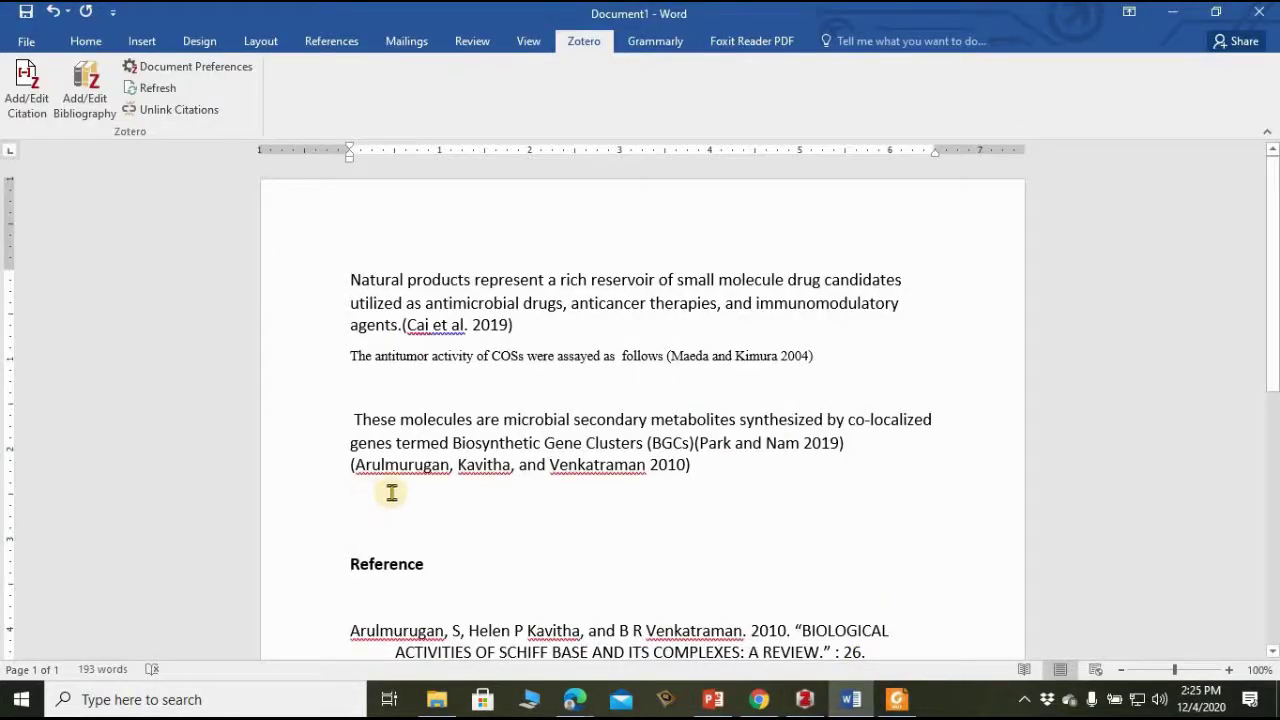
{"action": "type", "text": "Ferulic acid (FA) (4-hydroxy-3-methoxycinnamic acid) is the most abundant hydroxycinnamic acid found in plant cell walls forming covalent ester linkages to polysaccharides and ether or ester linkages to lignin"}
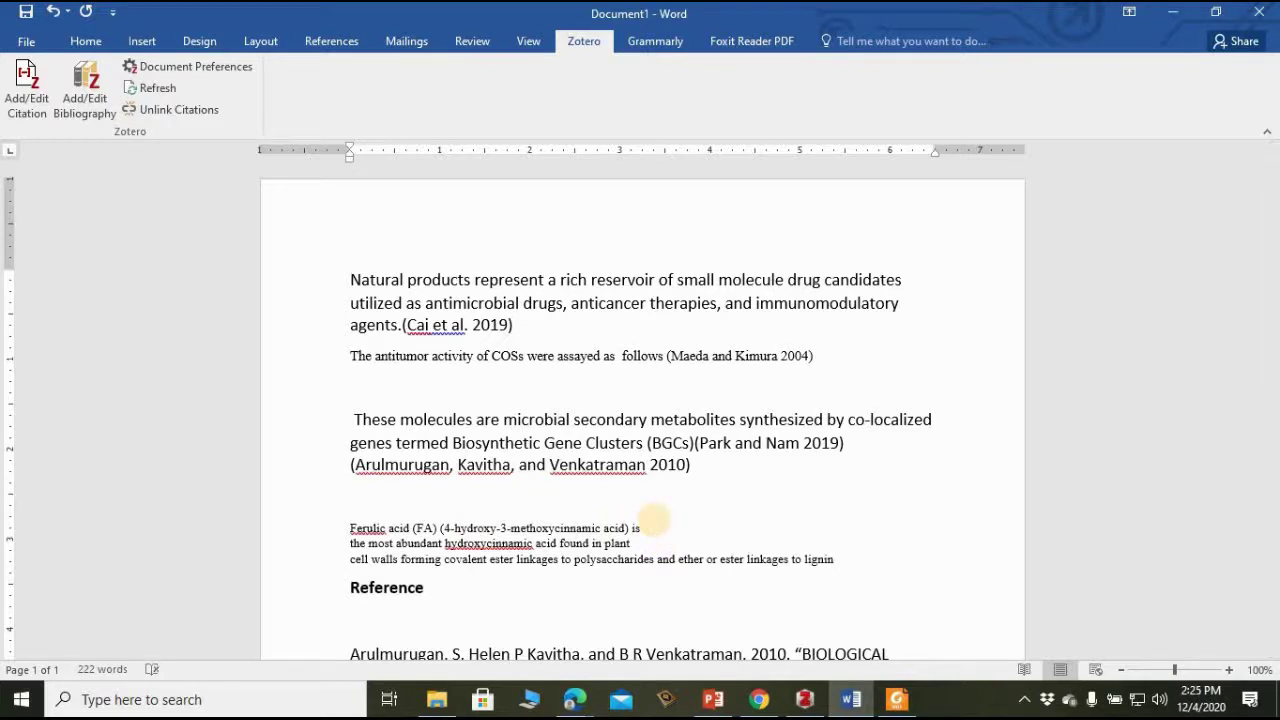
{"action": "key", "text": "Delete"}
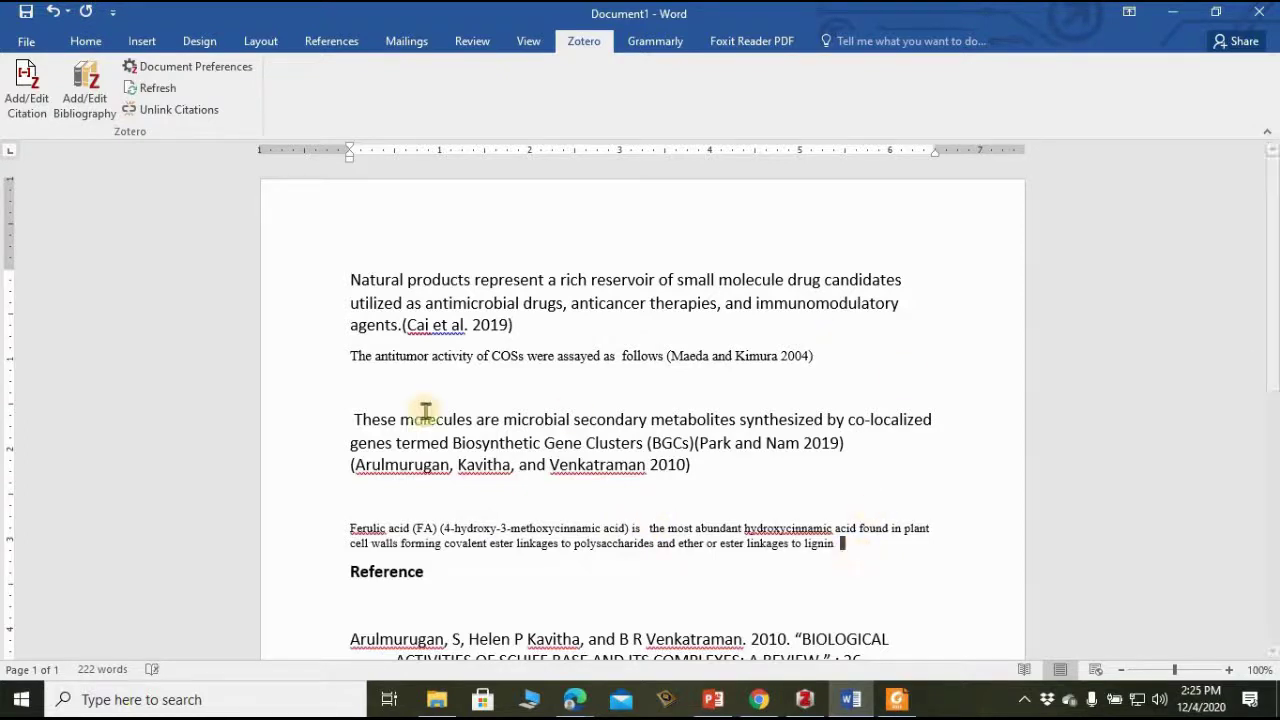
Add a Zotero citation of the first "Characterization and anticancer potential" entry after the ferulic acid sentence, using Classic View, and check the reference list
{"action": "left_click", "coordinate": [30, 92]}
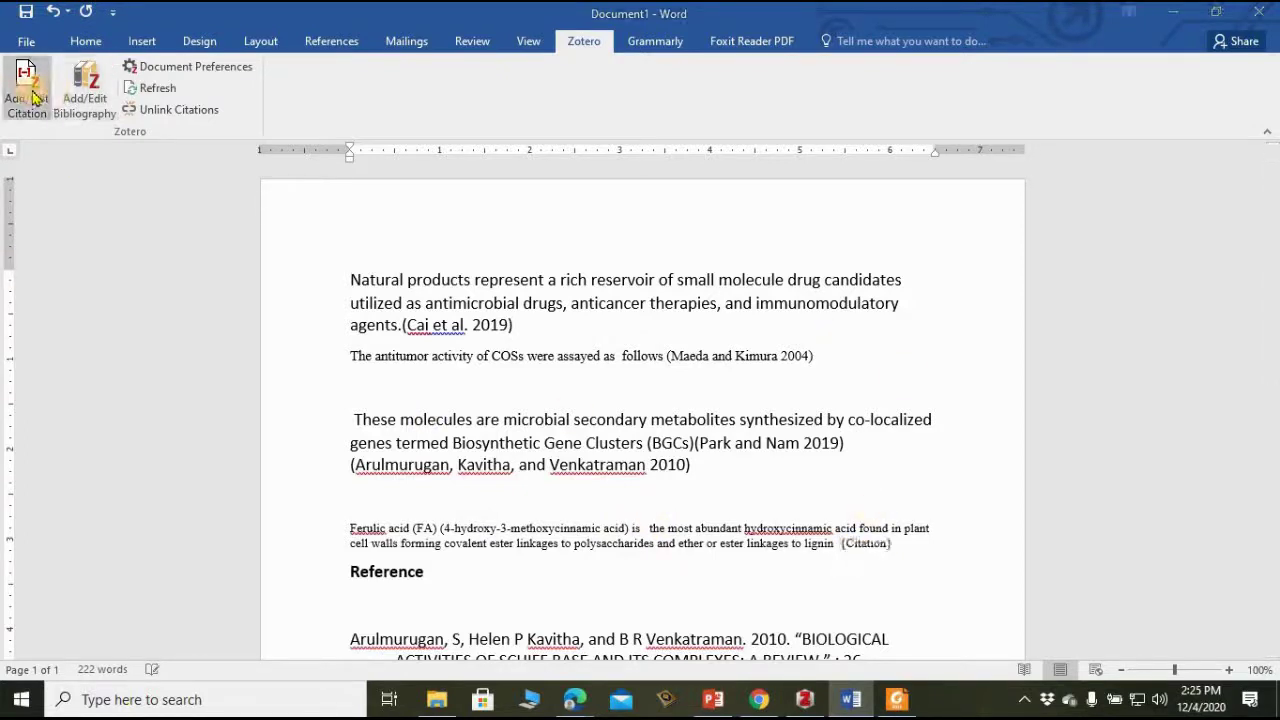
{"action": "left_click", "coordinate": [386, 322]}
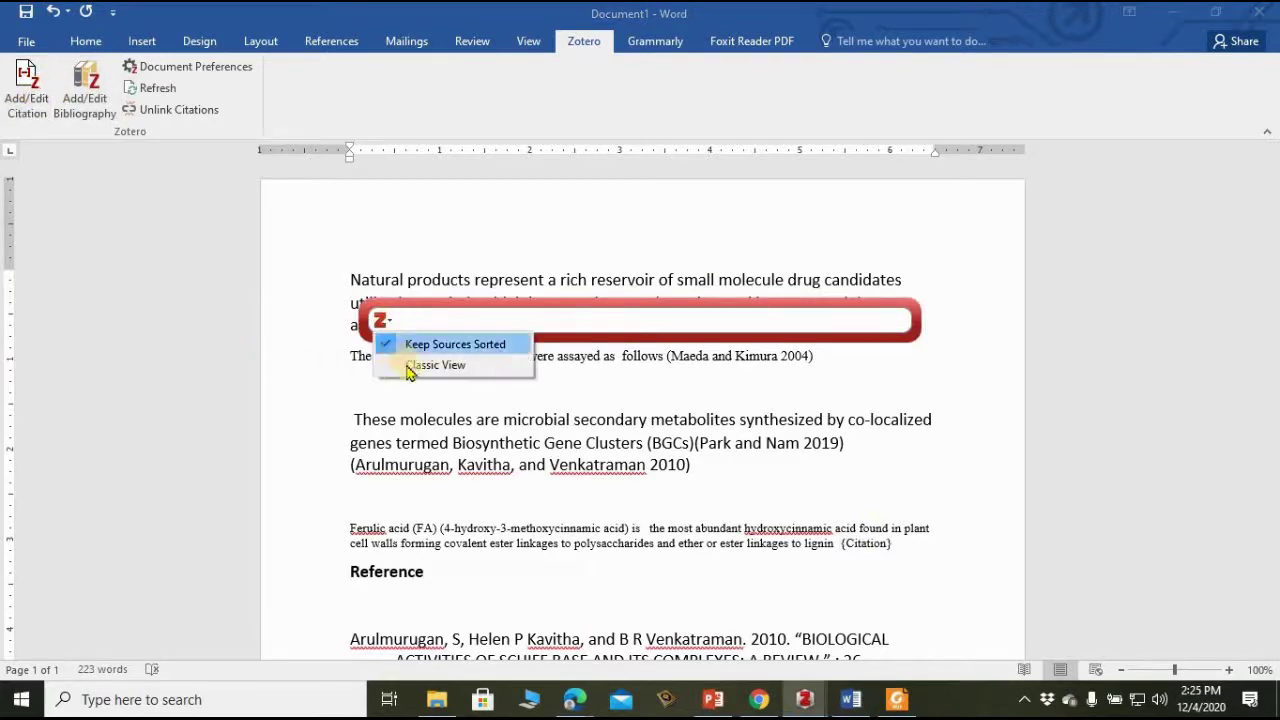
{"action": "left_click", "coordinate": [410, 366]}
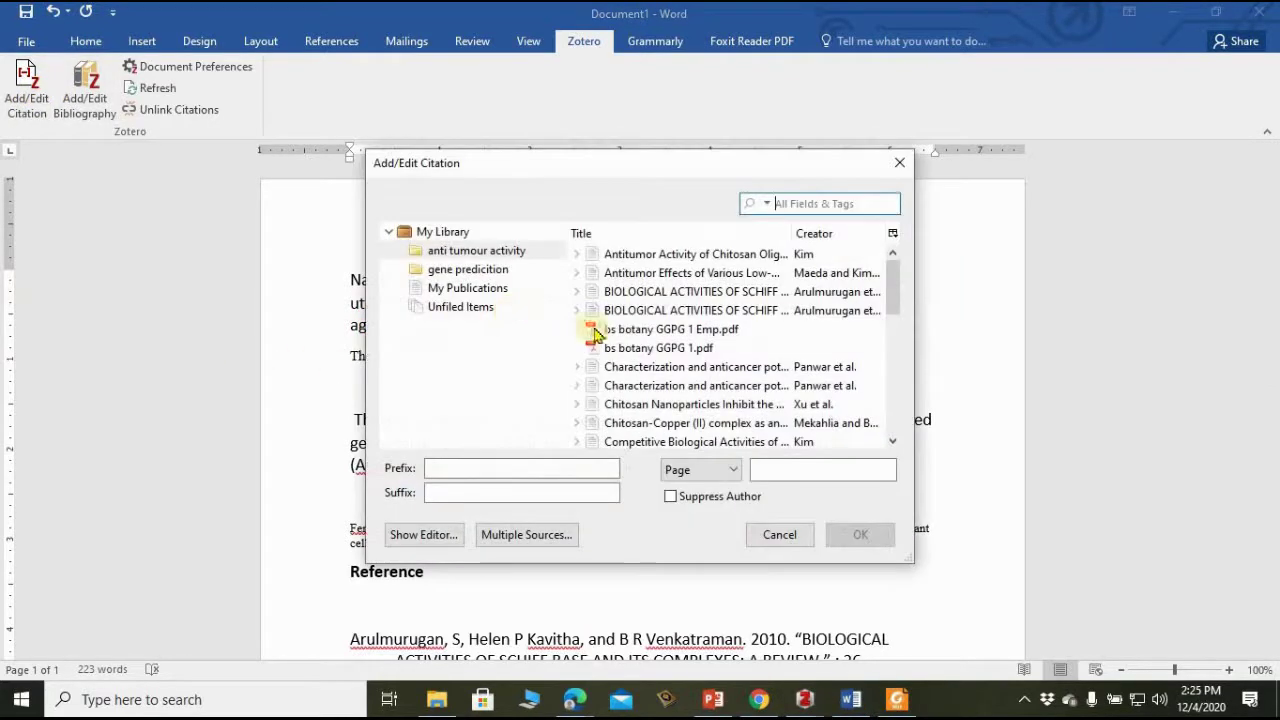
{"action": "left_click", "coordinate": [712, 367]}
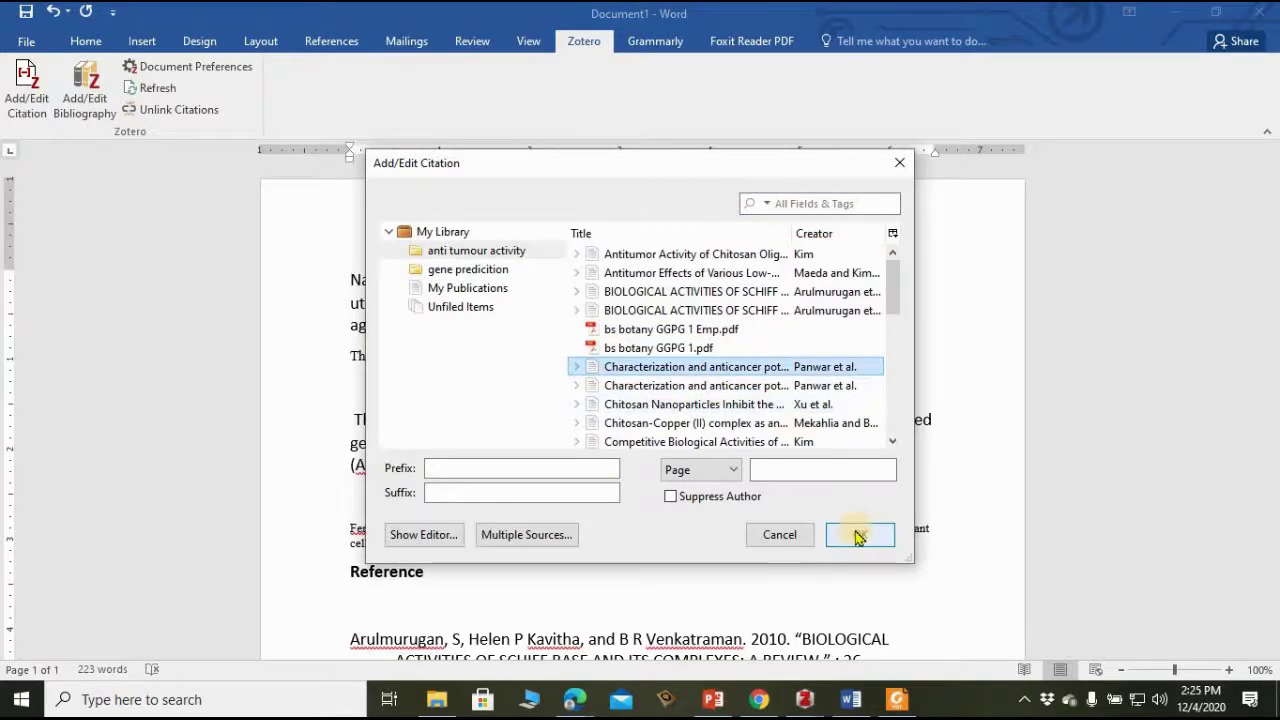
{"action": "left_click", "coordinate": [870, 534]}
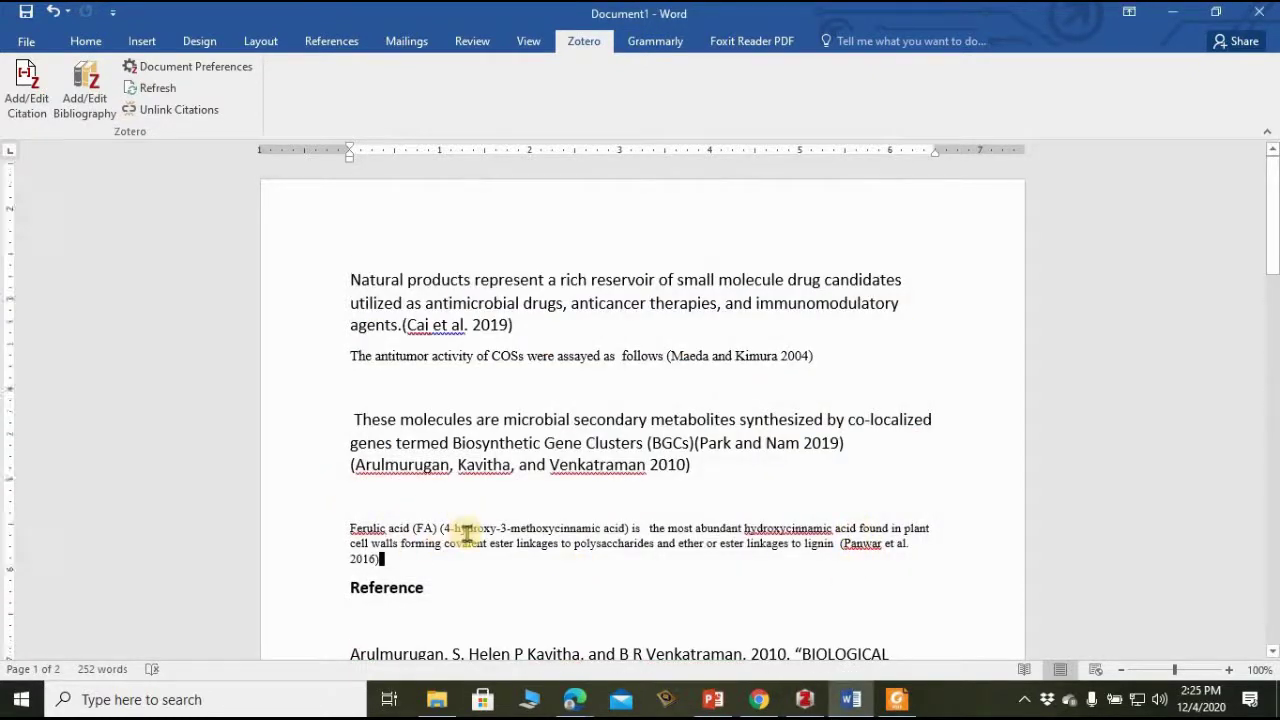
{"action": "scroll", "coordinate": [455, 540], "scroll_direction": "down", "scroll_amount": 5}
{"action": "left_click_drag", "start_coordinate": [493, 538], "coordinate": [350, 175]}
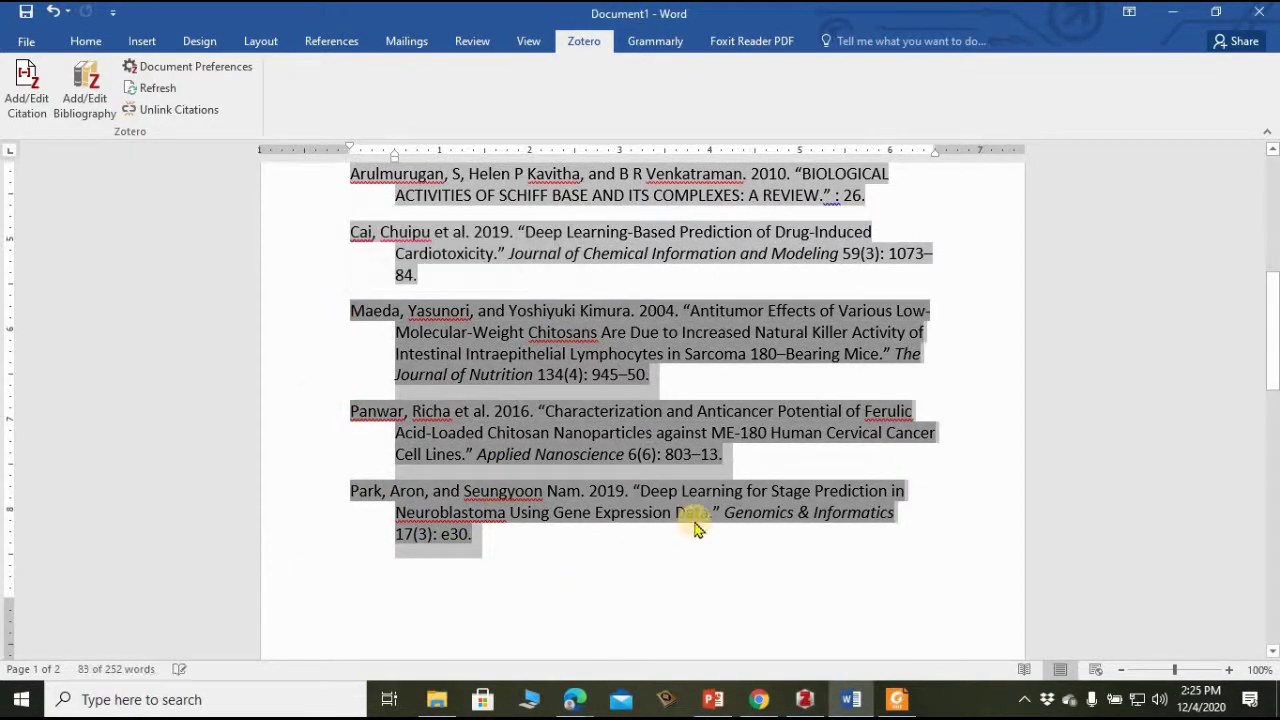
{"action": "scroll", "coordinate": [697, 528], "scroll_direction": "up", "scroll_amount": 3}
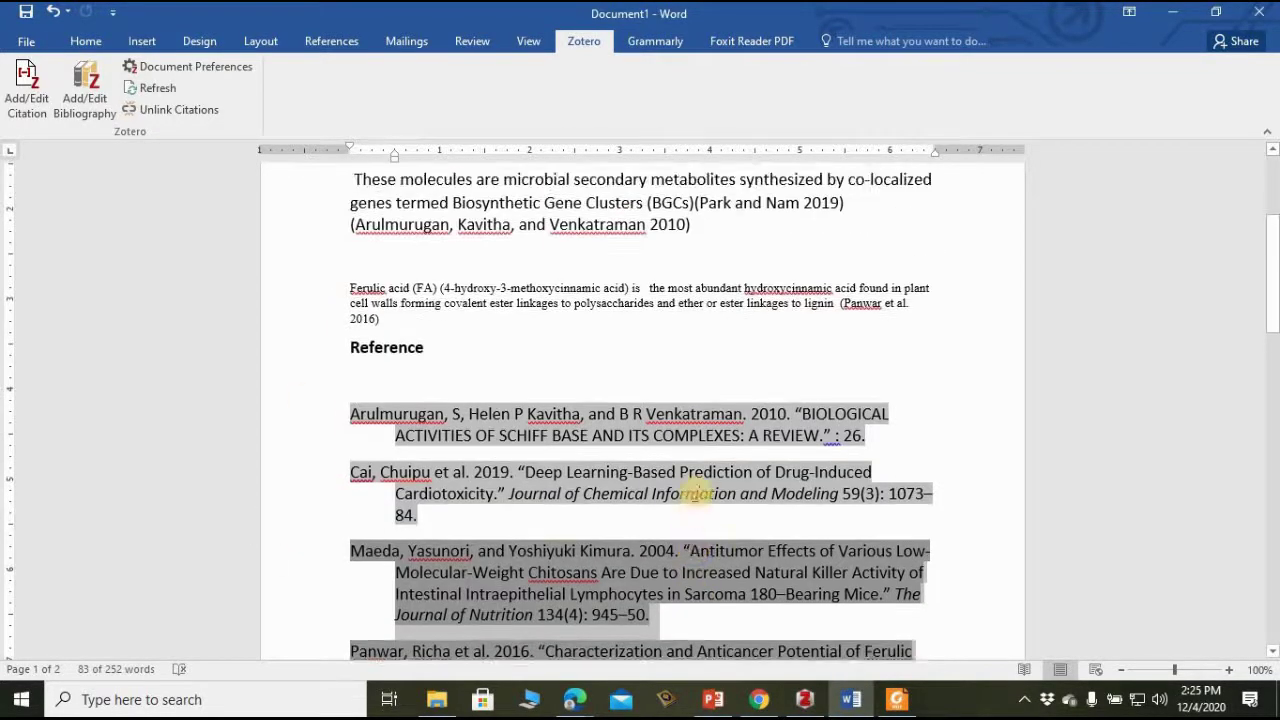
Switch to Zotero, select all items in the "gene predicition" collection, and start creating a bibliography from them
{"action": "left_click", "coordinate": [805, 700]}
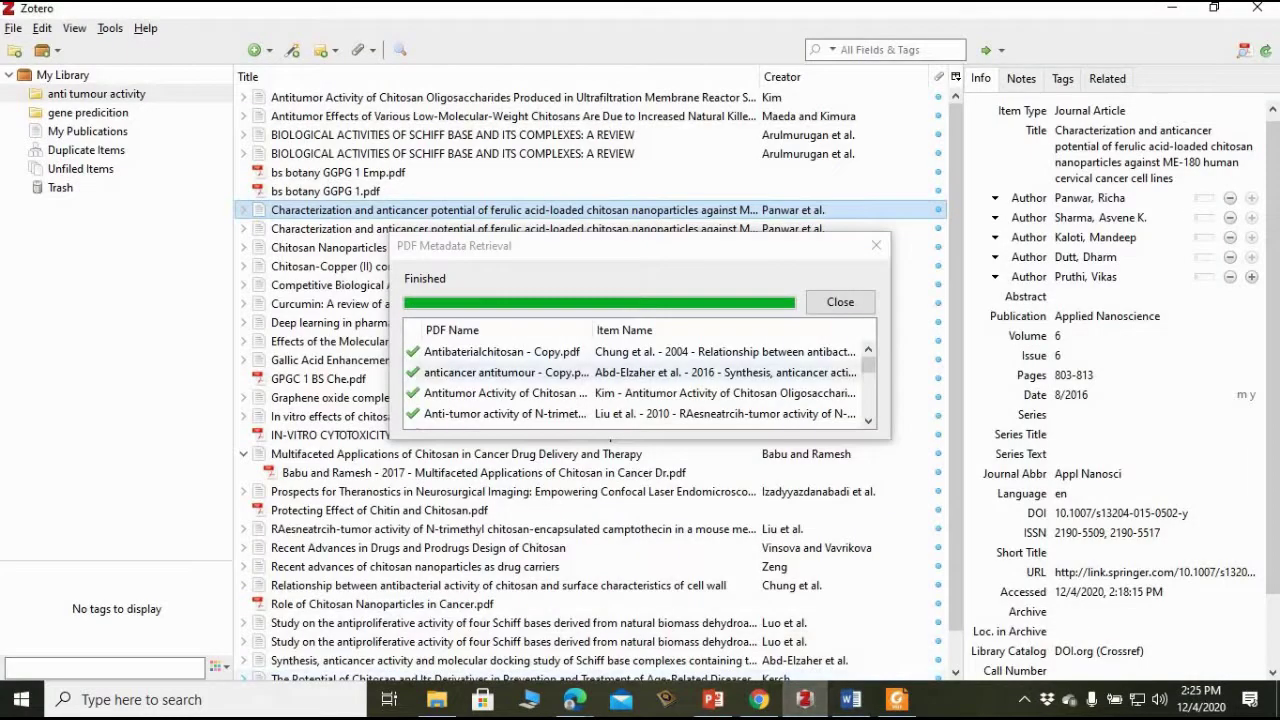
{"action": "left_click", "coordinate": [95, 112]}
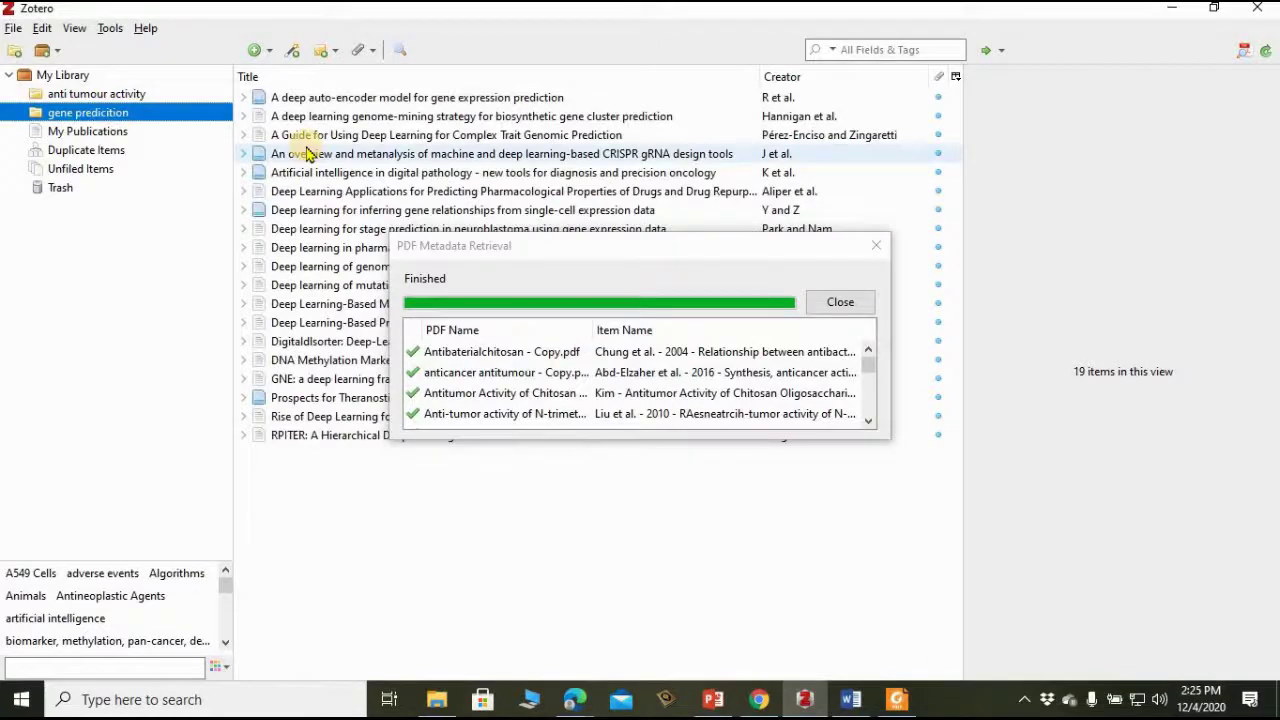
{"action": "left_click", "coordinate": [325, 120]}
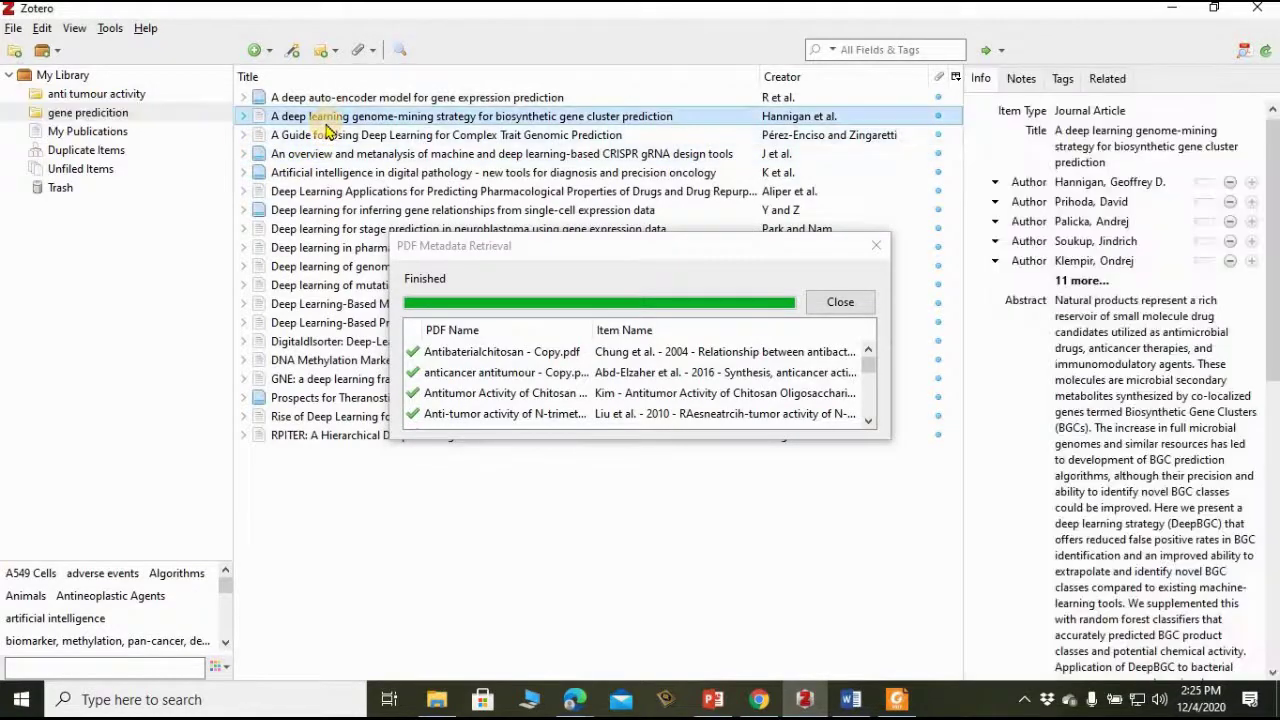
{"action": "key", "text": "ctrl+a"}
{"action": "right_click", "coordinate": [325, 131]}
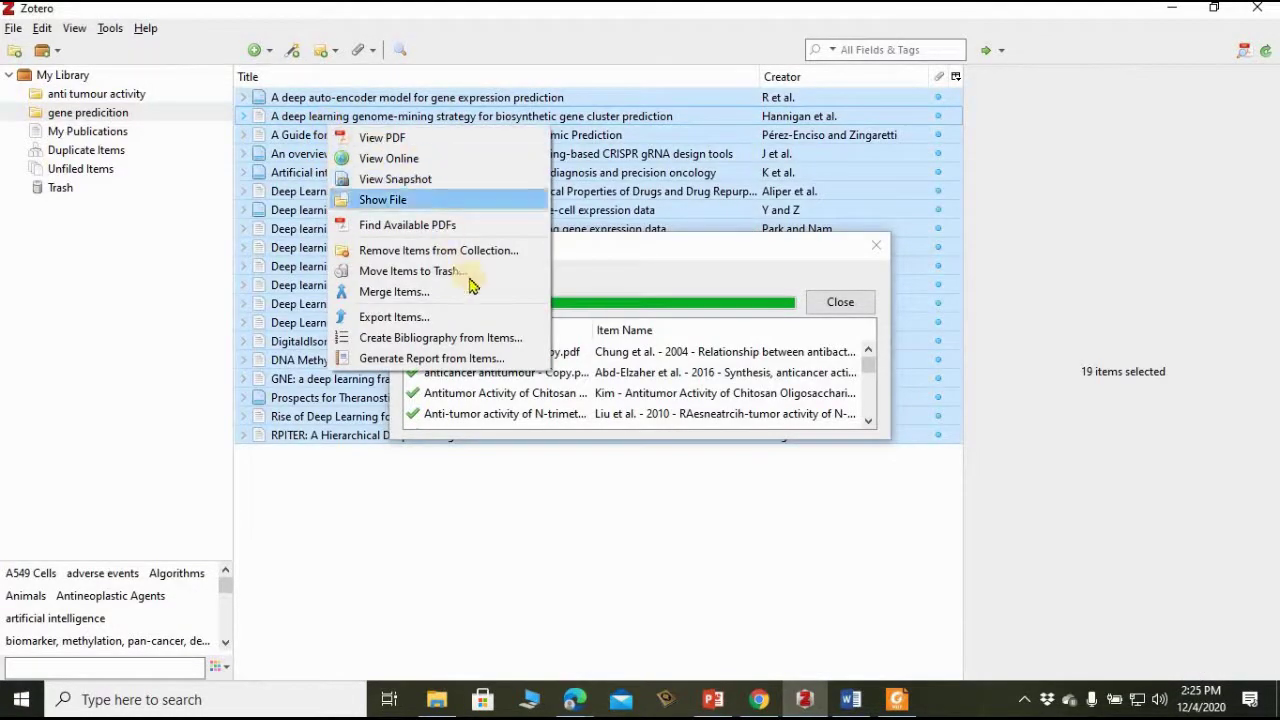
{"action": "left_click", "coordinate": [463, 340]}
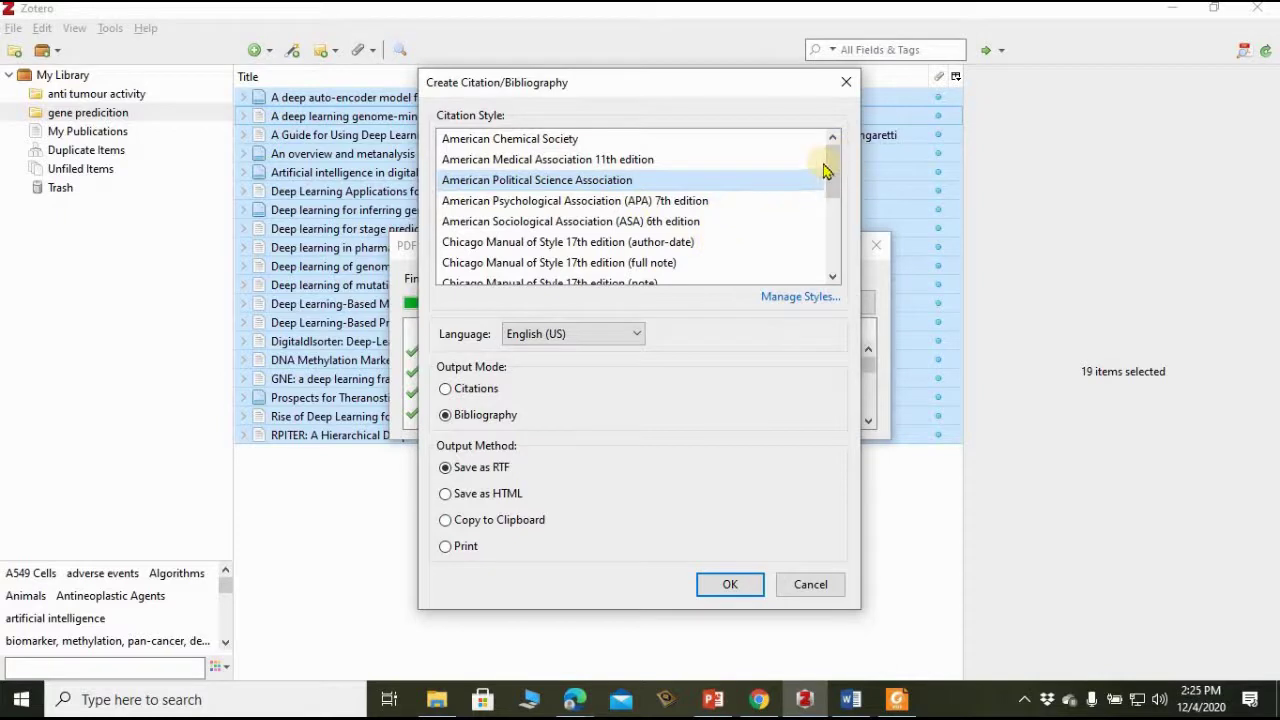
Generate the bibliography in the Nature style as RTF and save it to the Desktop as Untitled Bibliography
{"action": "left_click_drag", "start_coordinate": [829, 175], "coordinate": [824, 224]}
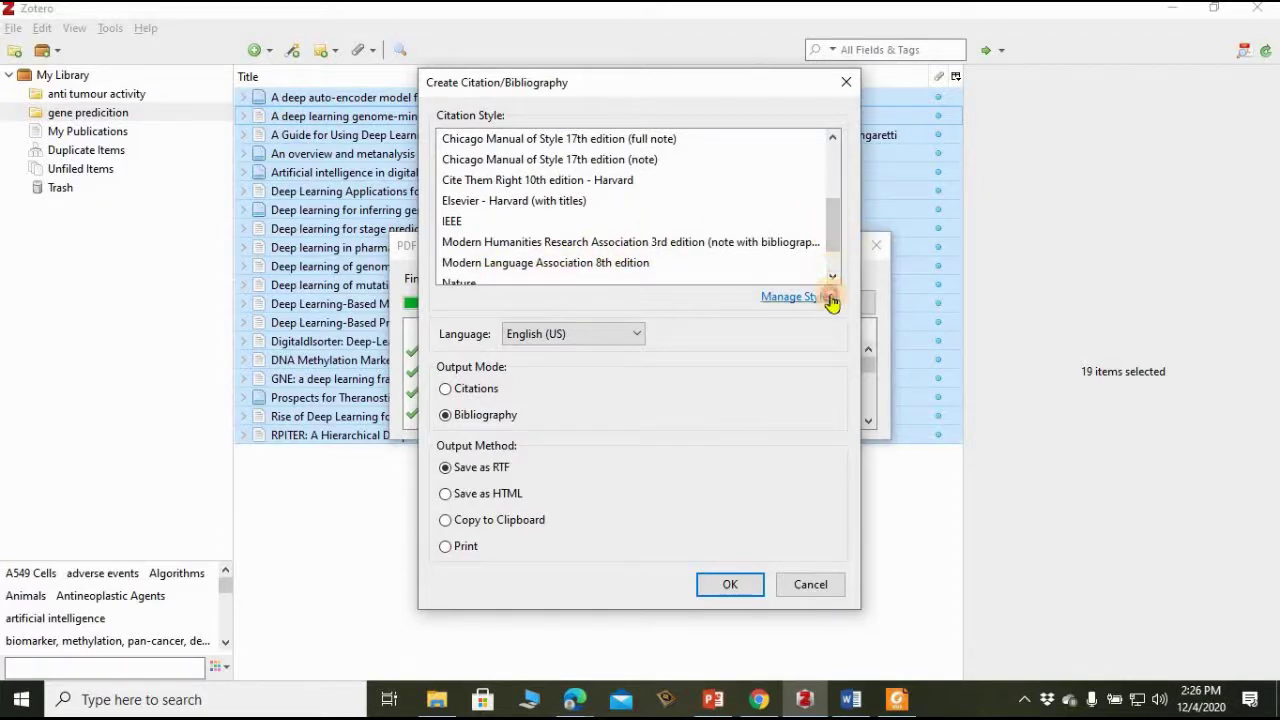
{"action": "left_click_drag", "start_coordinate": [831, 214], "coordinate": [836, 248]}
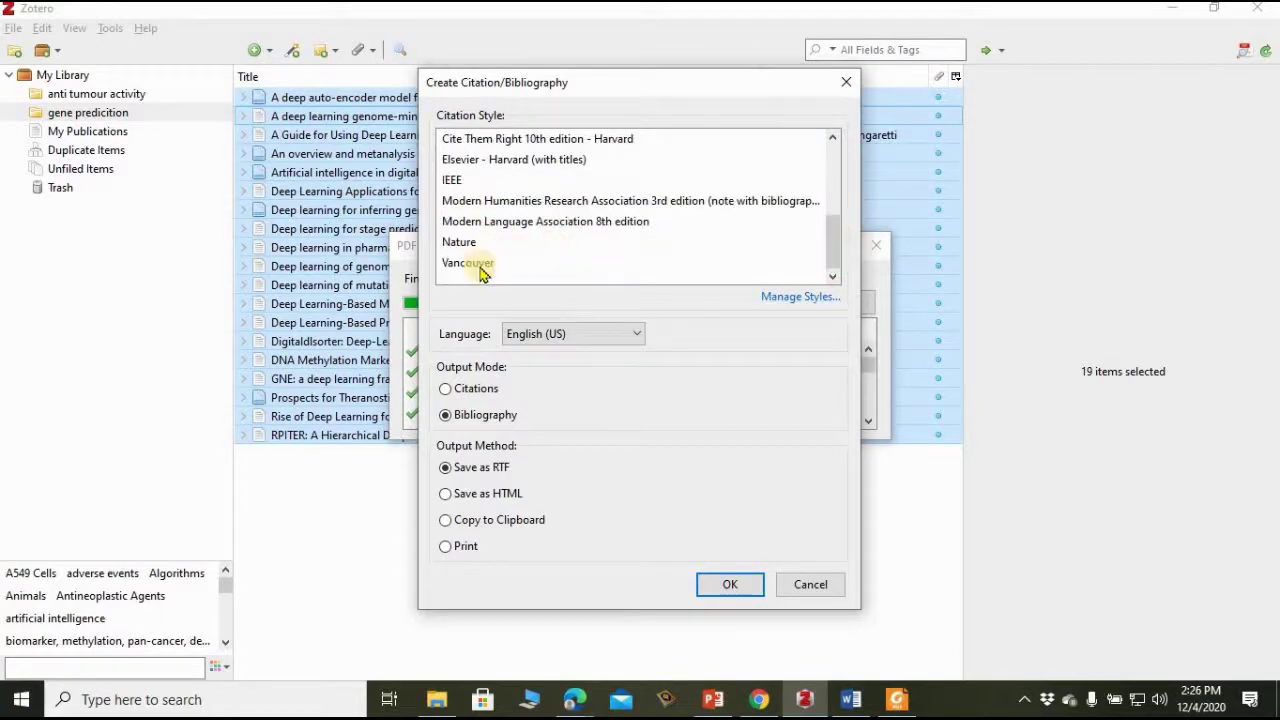
{"action": "left_click", "coordinate": [458, 244]}
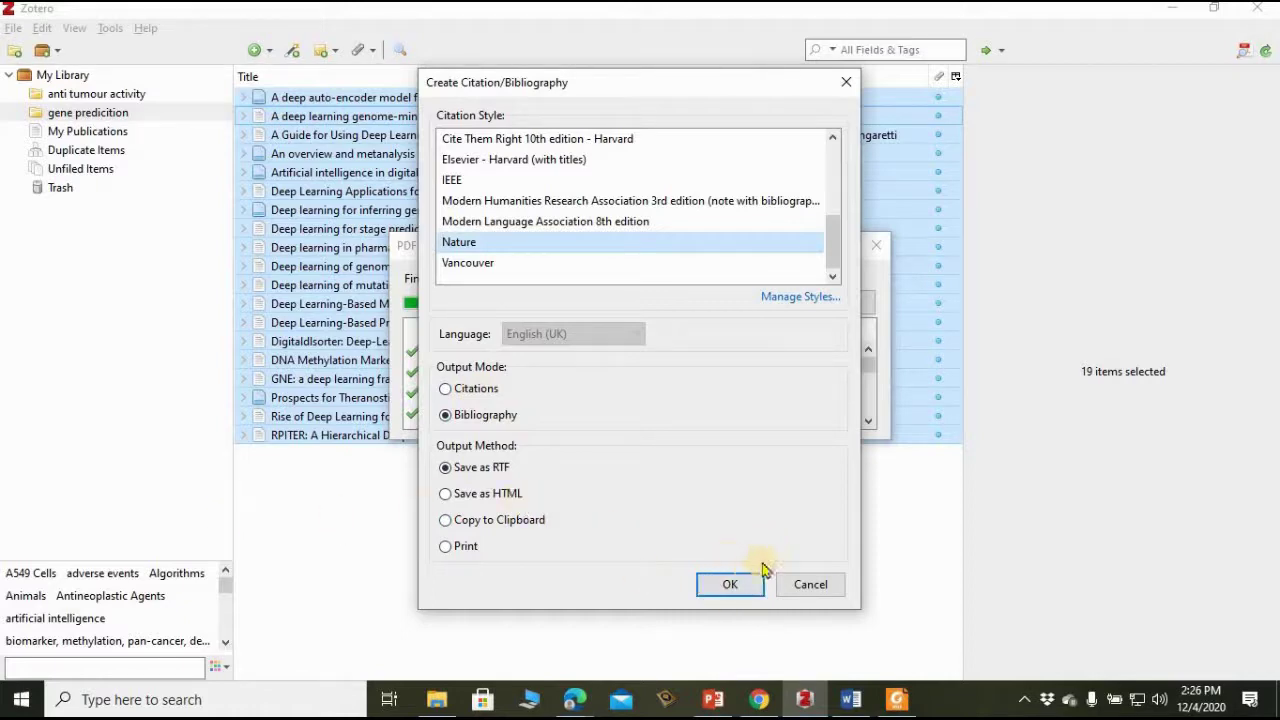
{"action": "left_click", "coordinate": [737, 583]}
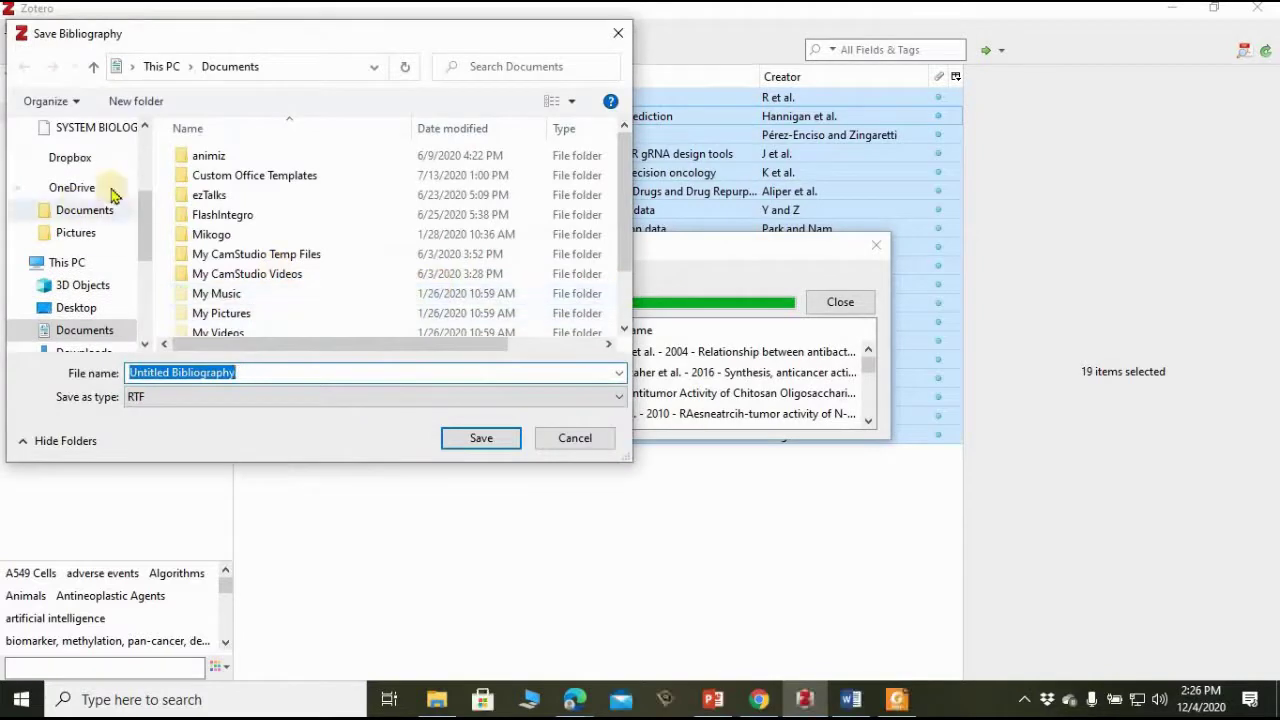
{"action": "scroll", "coordinate": [113, 195], "scroll_direction": "up", "scroll_amount": 5}
{"action": "left_click", "coordinate": [80, 165]}
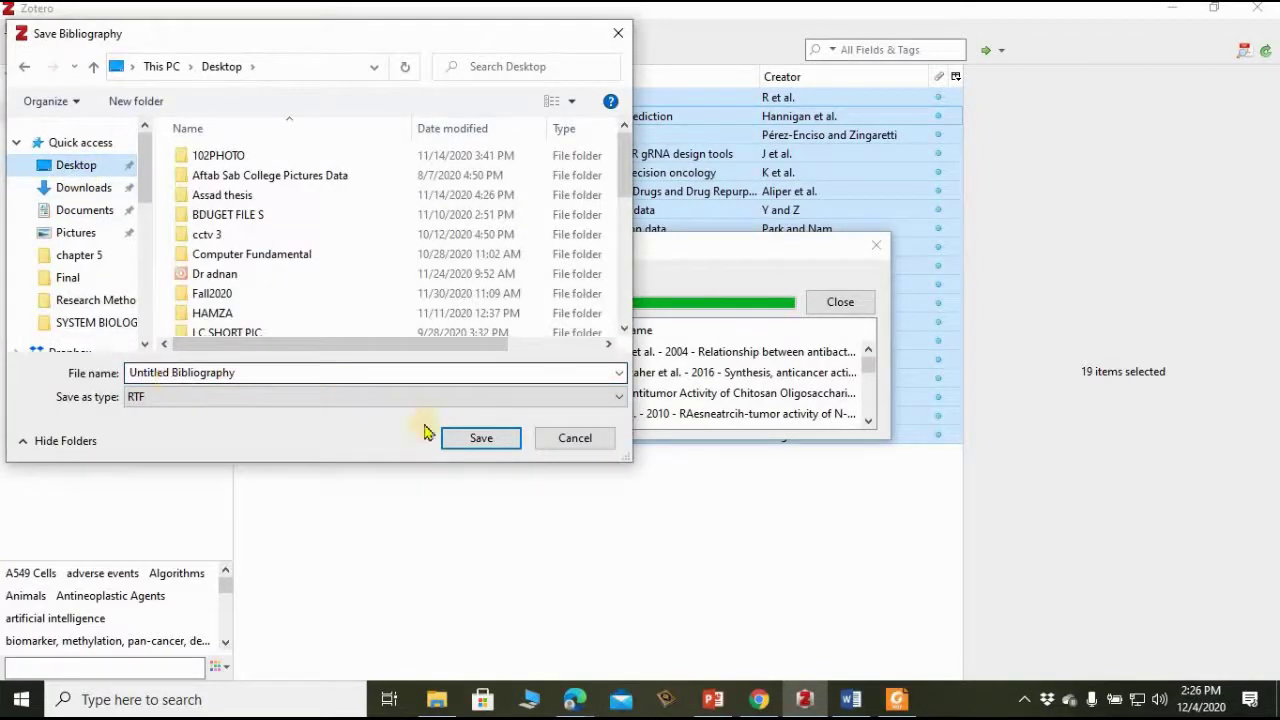
{"action": "left_click", "coordinate": [485, 441]}
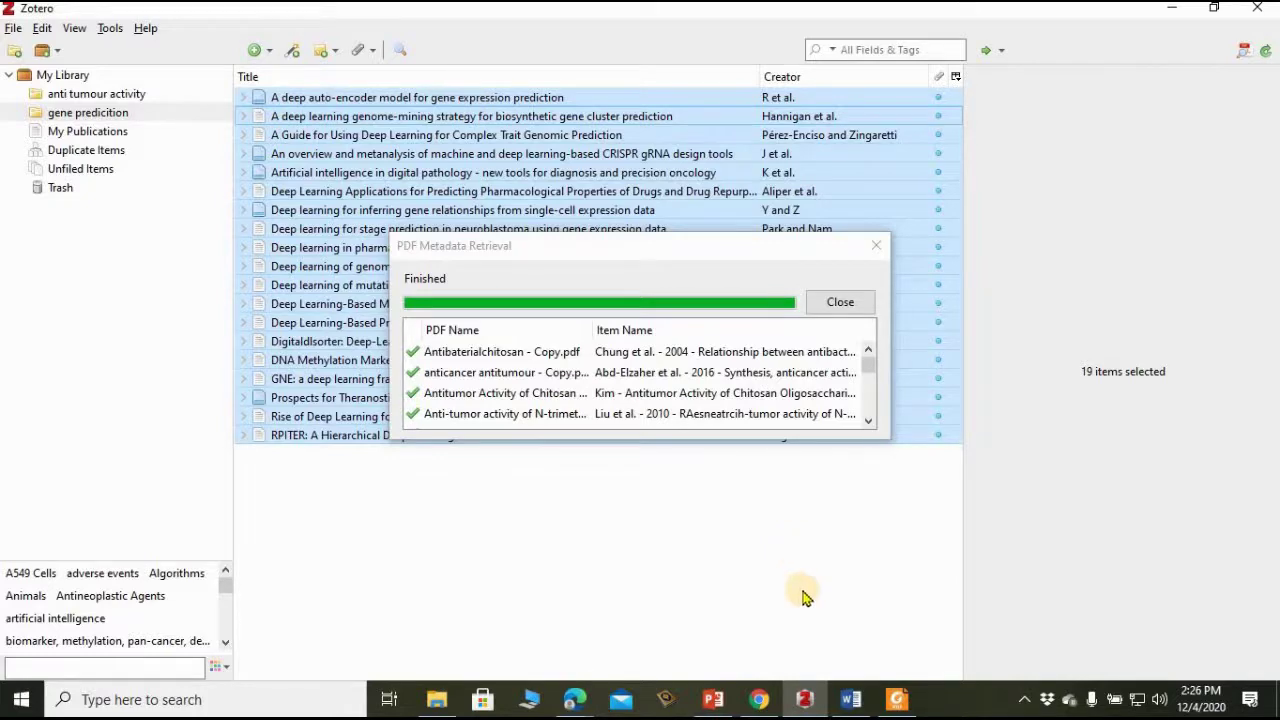
Open the Untitled Bibliography file from the desktop in Word and maximize its window
{"action": "left_click", "coordinate": [851, 699]}
{"action": "scroll", "coordinate": [860, 488], "scroll_direction": "down", "scroll_amount": 10}
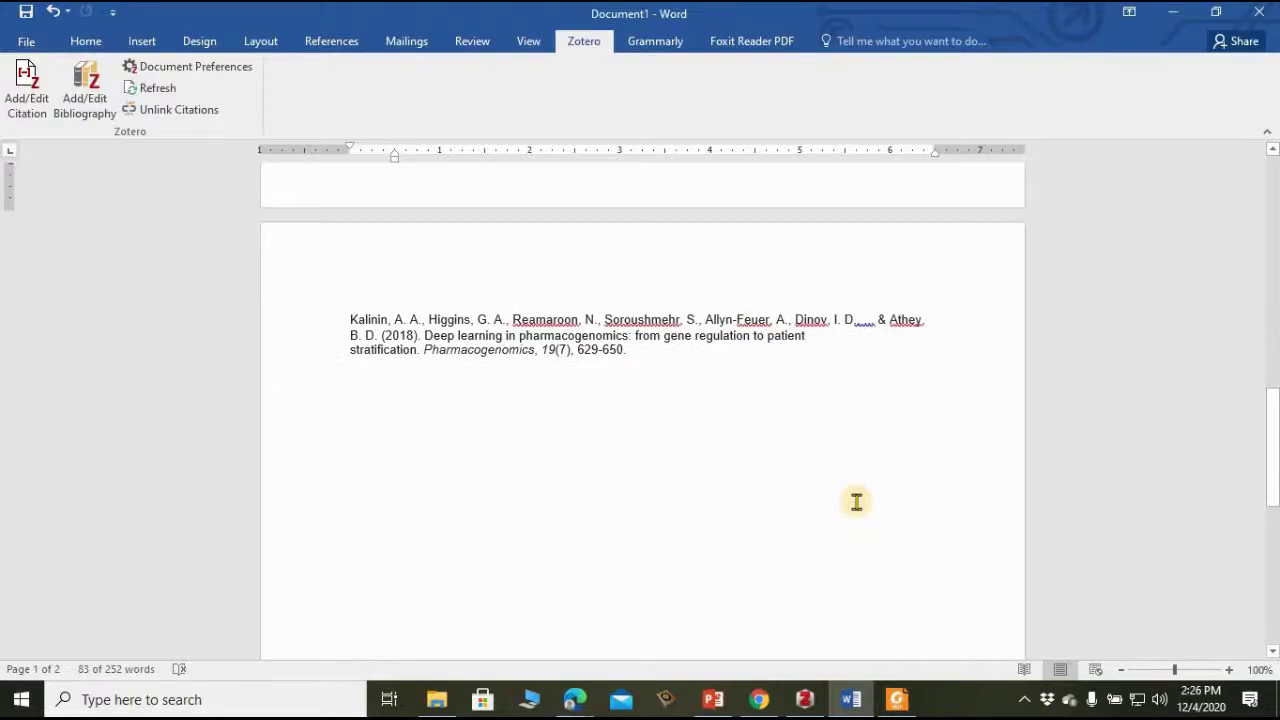
{"action": "key", "text": "super+d"}
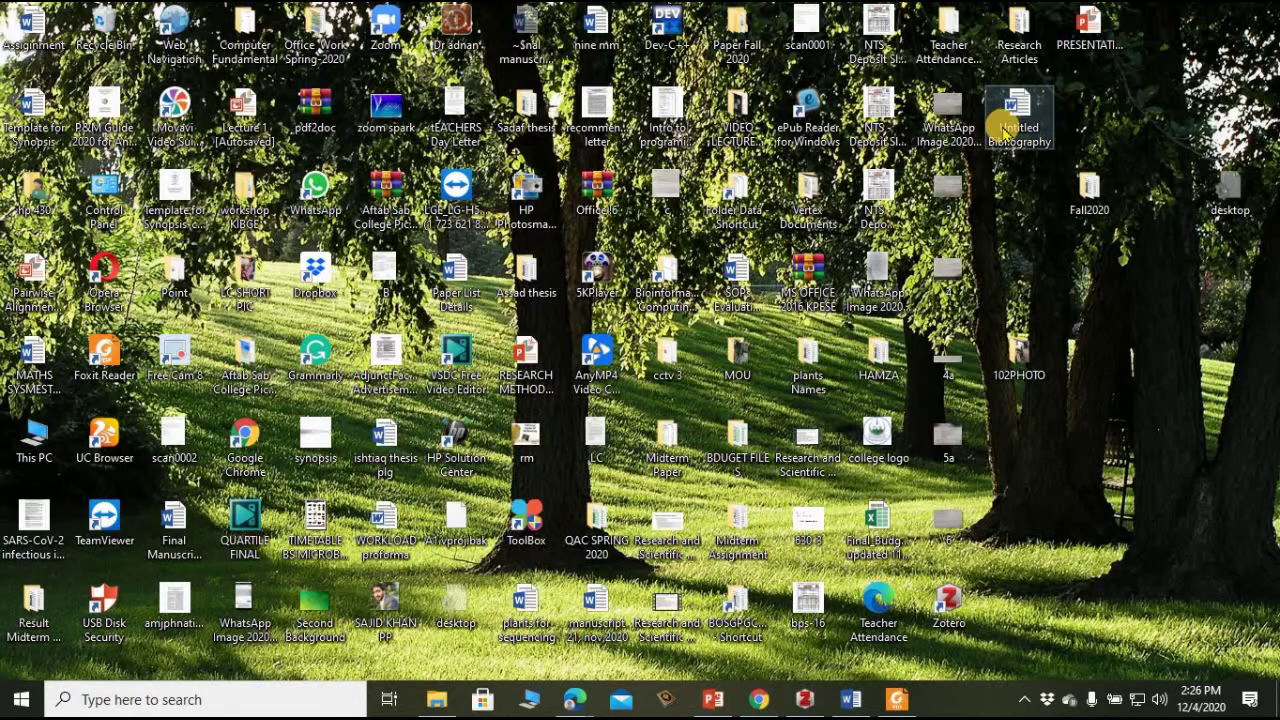
{"action": "left_click", "coordinate": [1005, 128]}
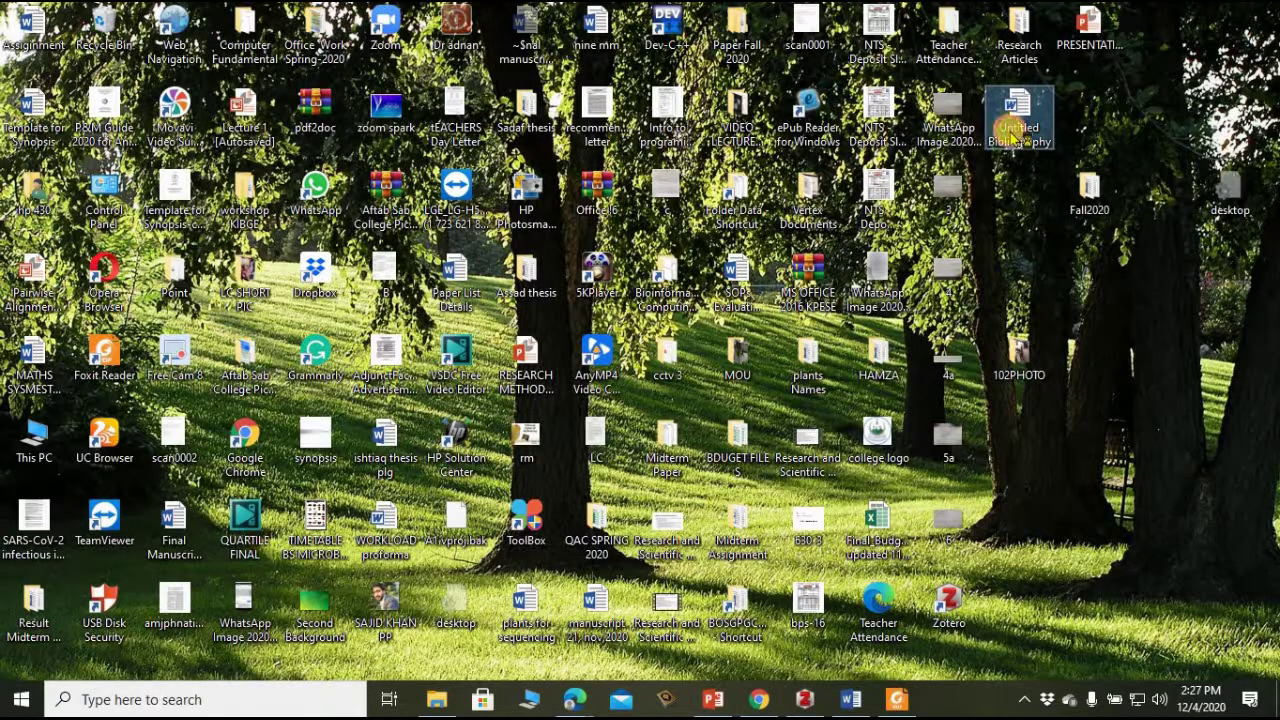
{"action": "double_click", "coordinate": [1012, 138]}
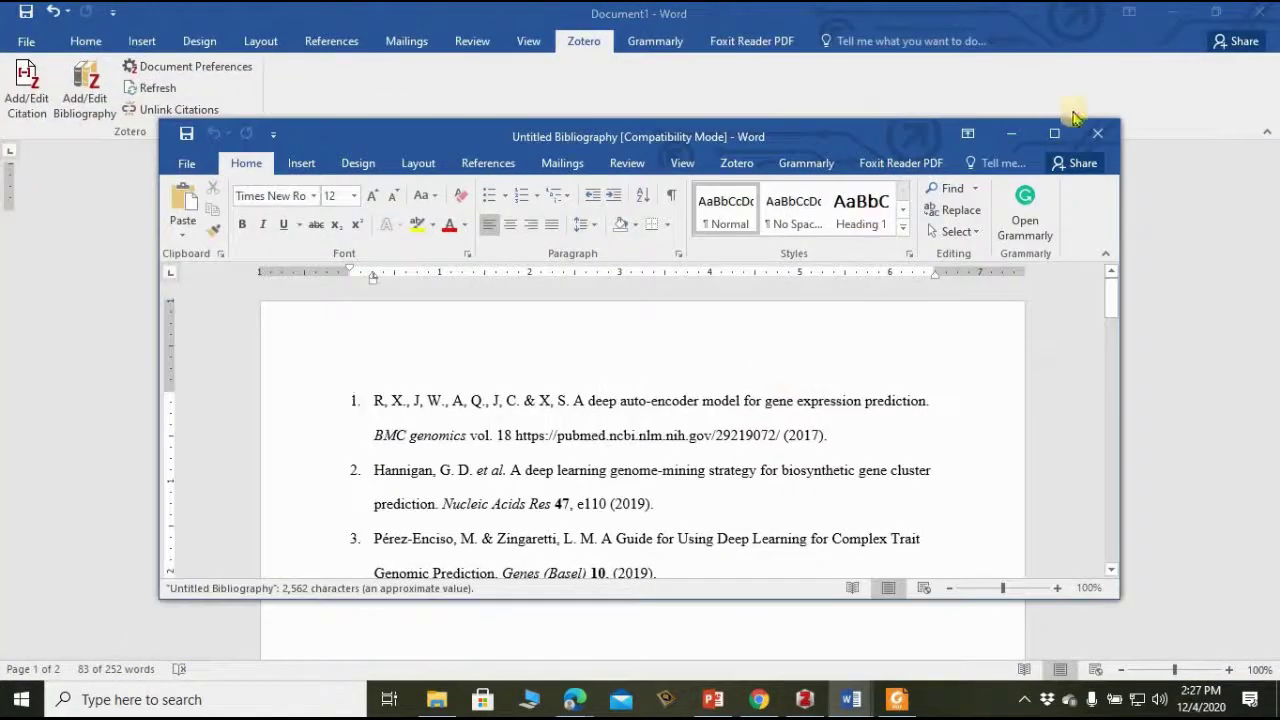
{"action": "left_click", "coordinate": [1054, 133]}
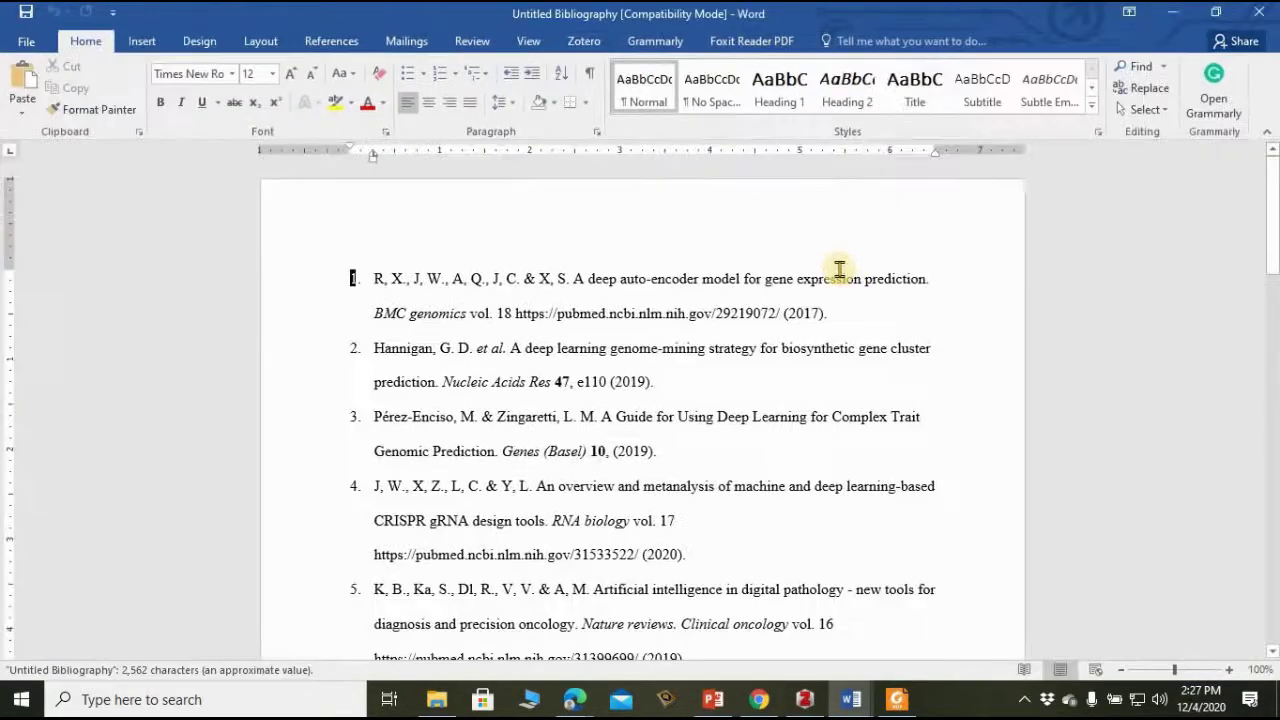
Look through the numbered Nature-style references in the exported bibliography from beginning to end
{"action": "scroll", "coordinate": [837, 266], "scroll_direction": "down", "scroll_amount": 5}
{"action": "scroll", "coordinate": [840, 269], "scroll_direction": "down", "scroll_amount": 4}
{"action": "scroll", "coordinate": [840, 269], "scroll_direction": "down", "scroll_amount": 7}
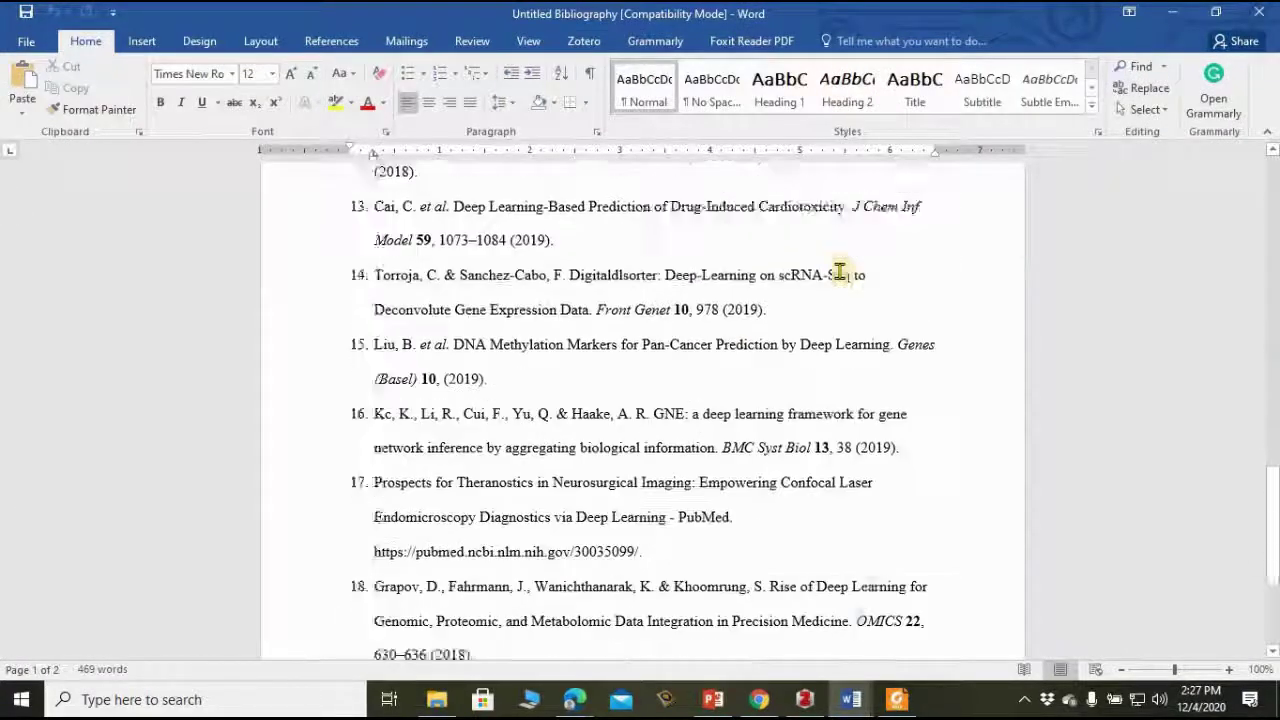
{"action": "scroll", "coordinate": [840, 270], "scroll_direction": "down", "scroll_amount": 2}
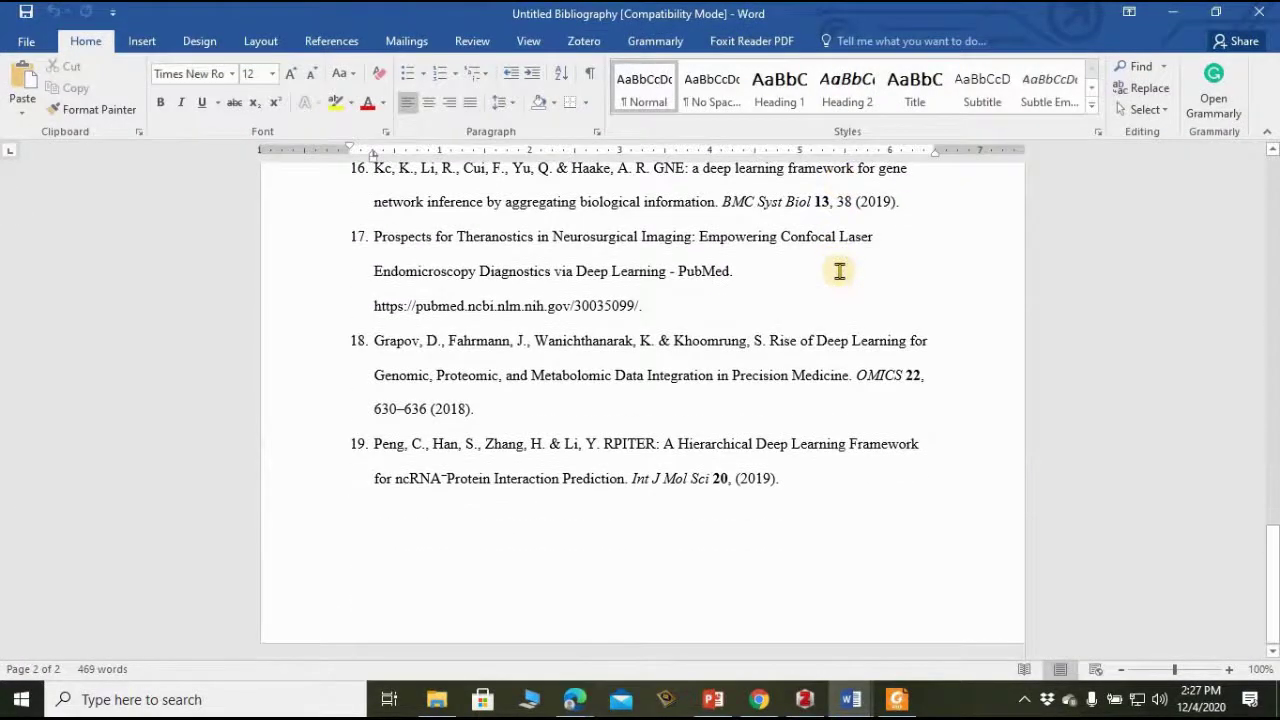
{"action": "scroll", "coordinate": [840, 270], "scroll_direction": "up", "scroll_amount": 15}
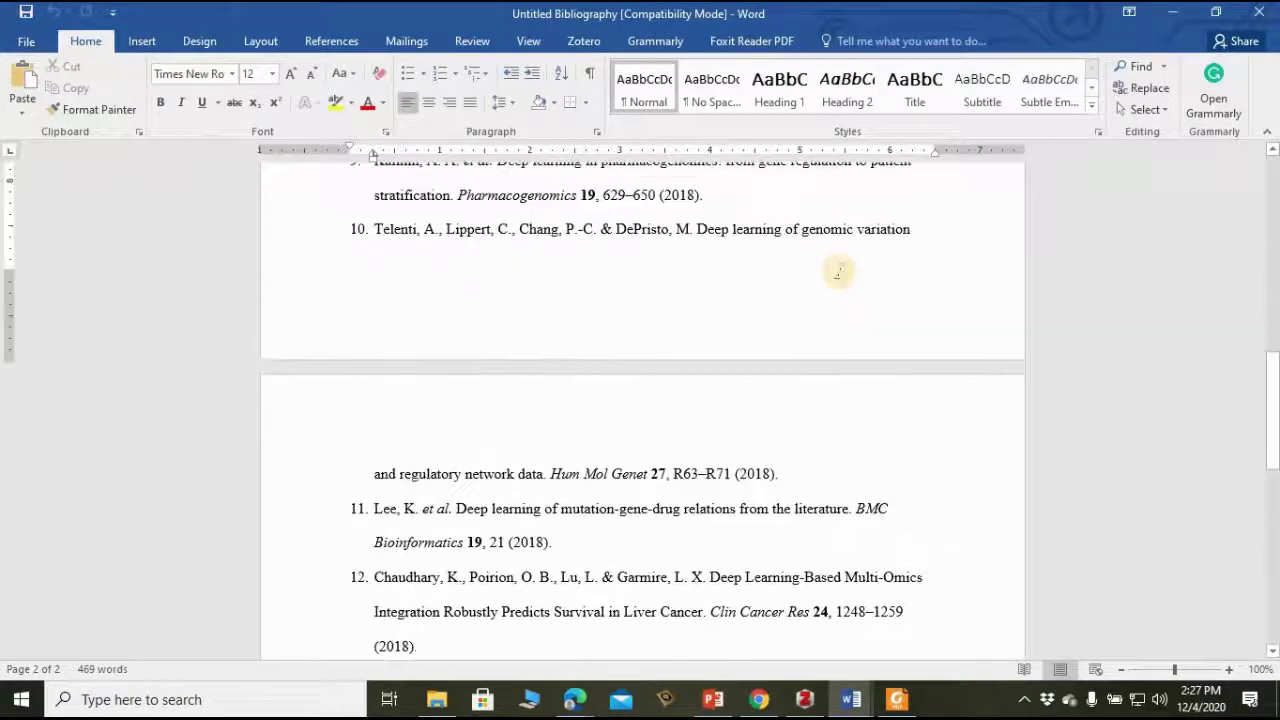
{"action": "scroll", "coordinate": [840, 270], "scroll_direction": "up", "scroll_amount": 4}
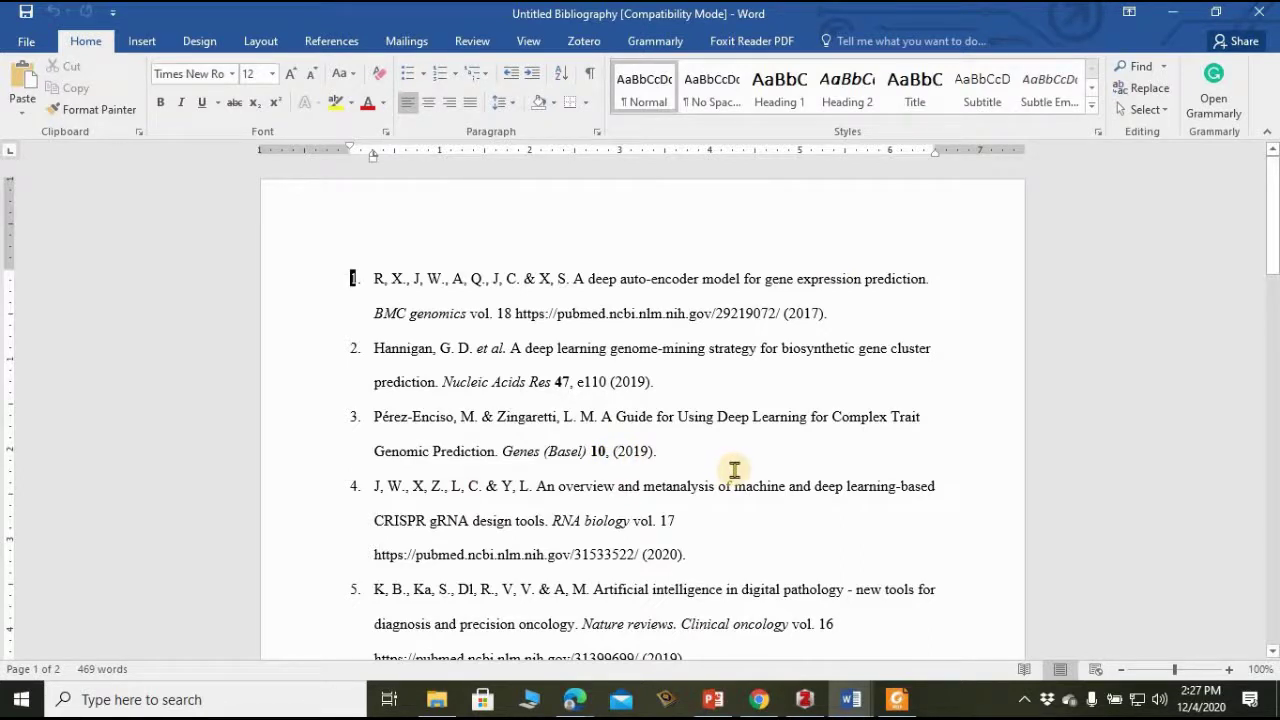
{"action": "scroll", "coordinate": [735, 470], "scroll_direction": "down", "scroll_amount": 15}
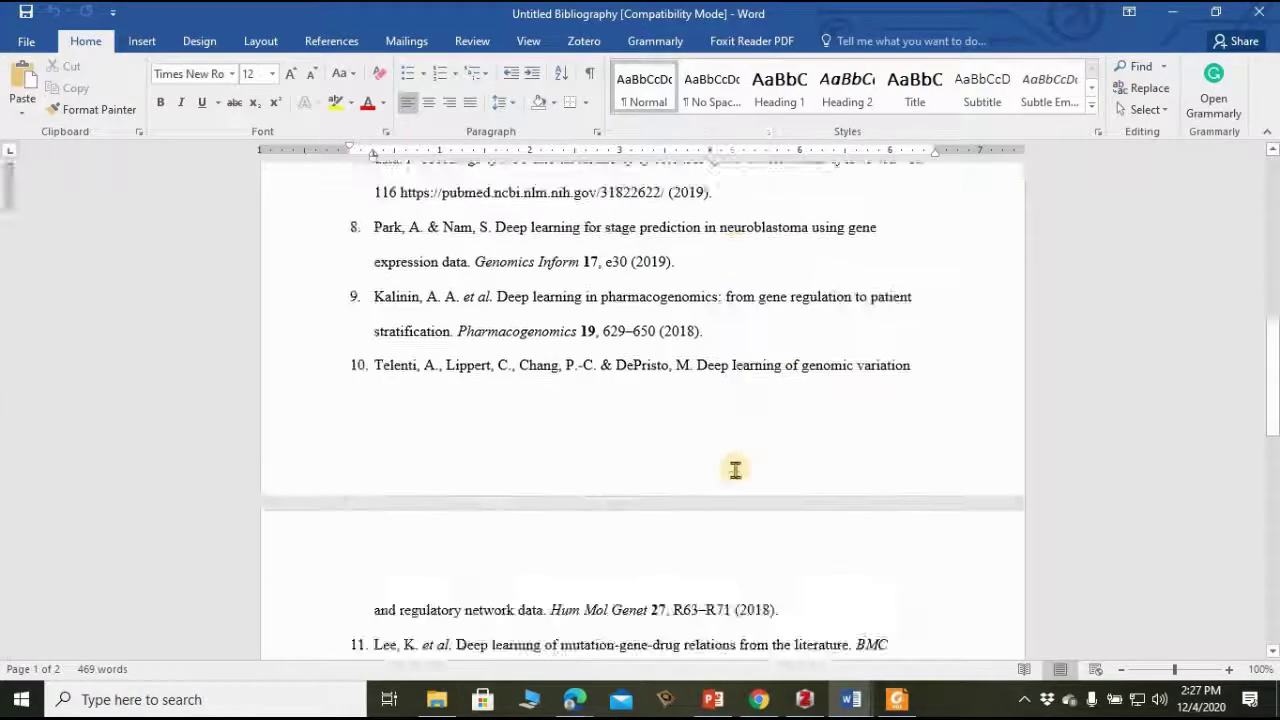